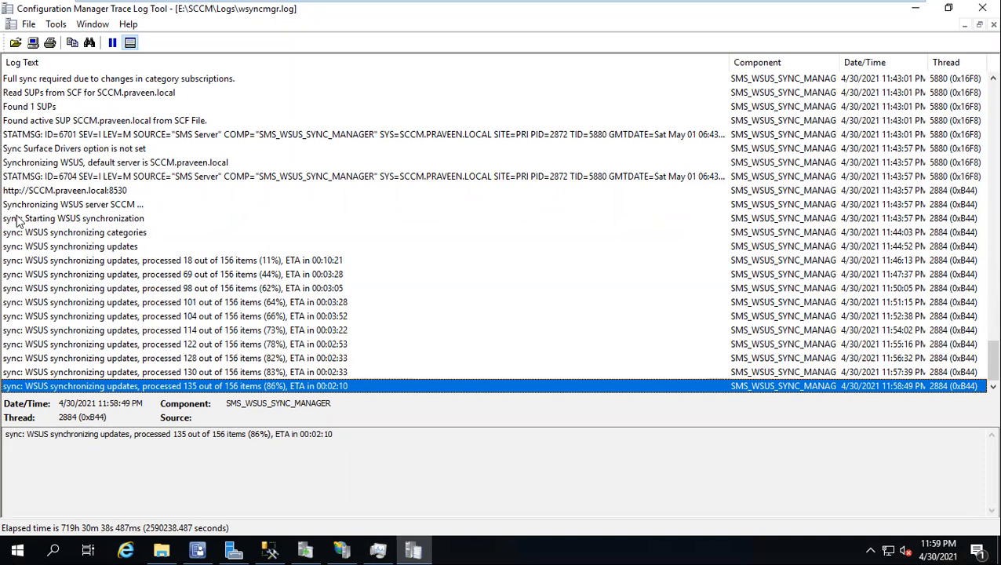
Read the active software update point entry and the two SMS Server status message entries in wsyncmgr.log.
{"action": "left_click", "coordinate": [94, 123]}
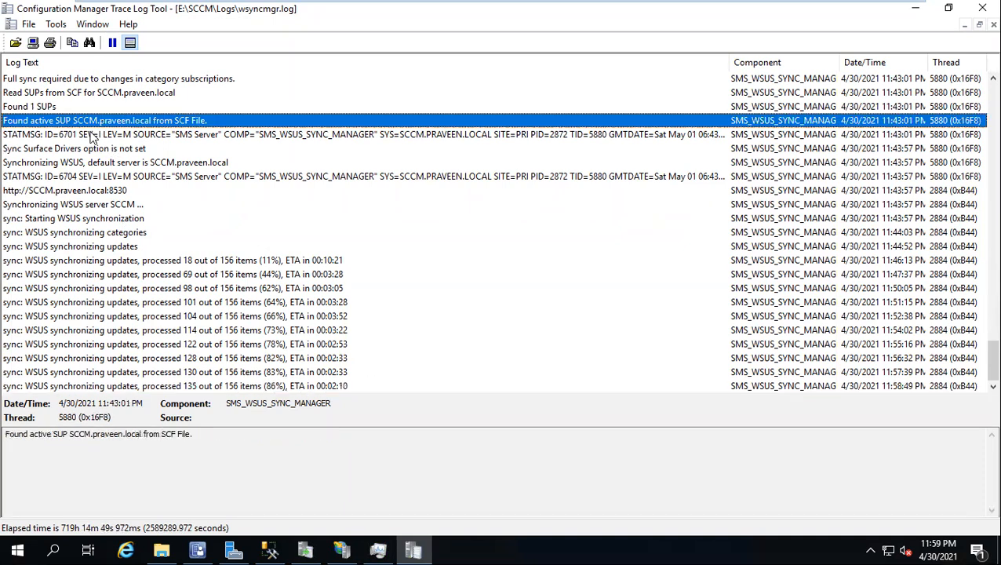
{"action": "left_click", "coordinate": [92, 135]}
{"action": "left_click", "coordinate": [85, 177]}
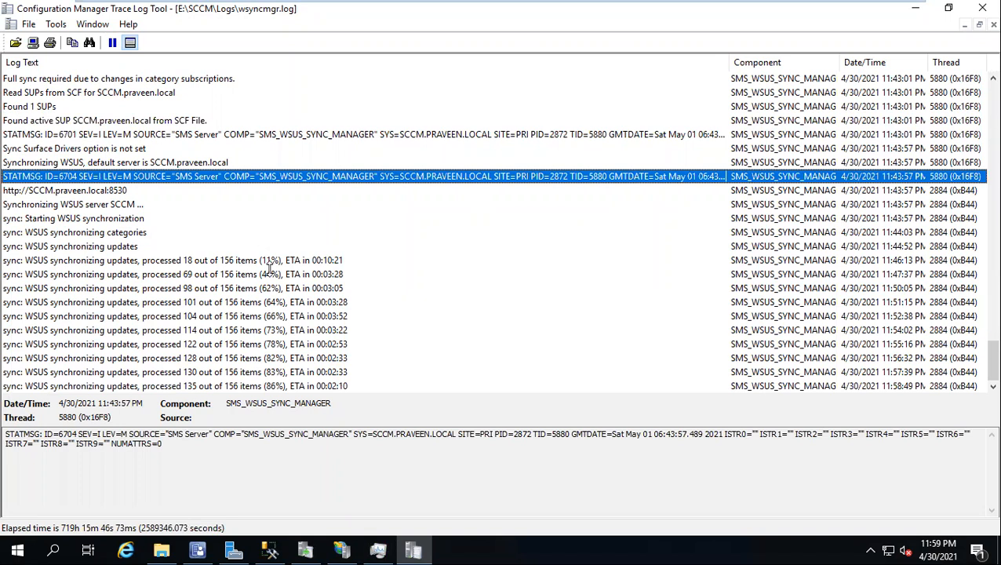
Switch to the Configuration Manager console and refresh the All Software Updates list.
{"action": "left_click", "coordinate": [199, 549]}
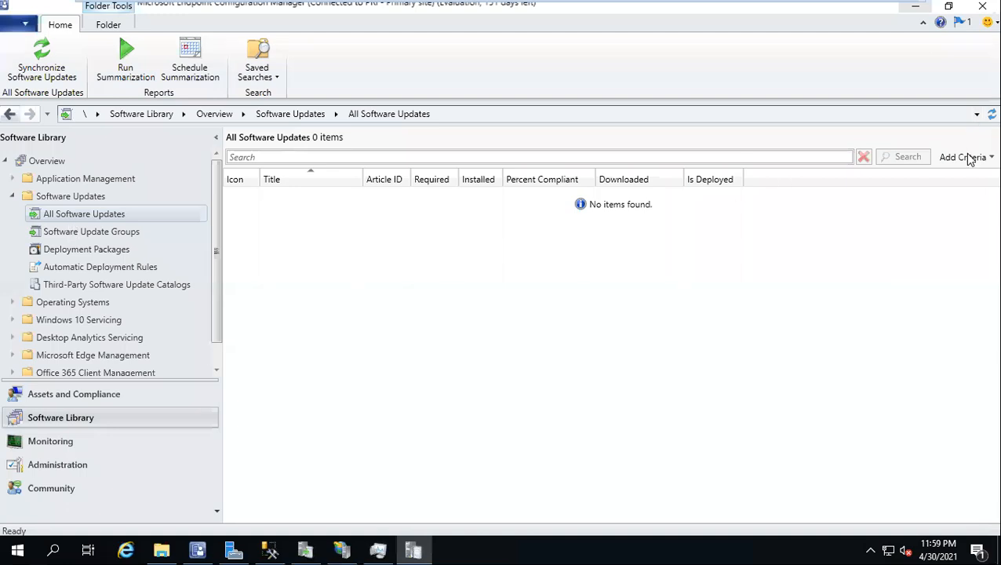
{"action": "left_click", "coordinate": [975, 115]}
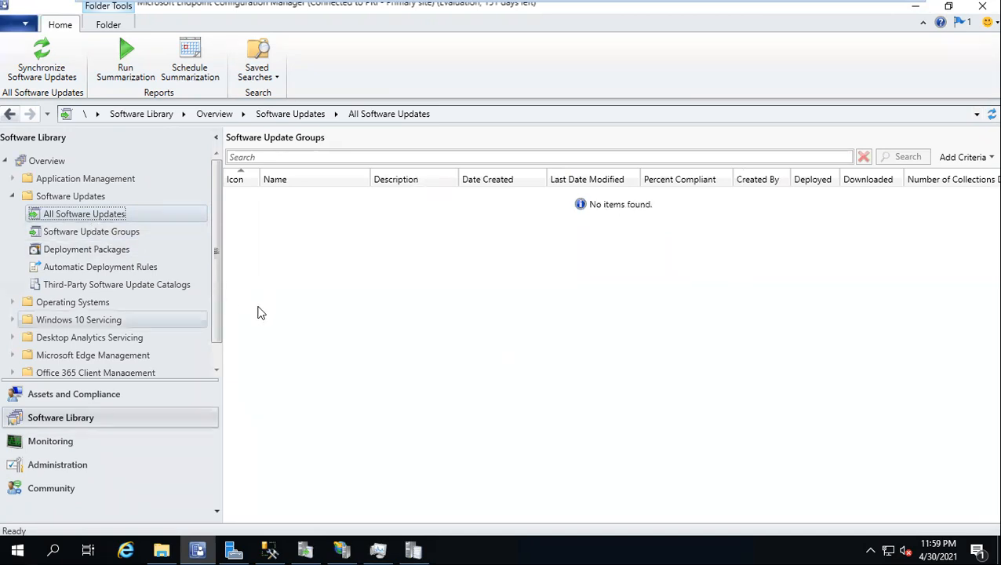
Switch to the Trace Log Tool and check the newest WSUS synchronization progress and completion entries in wsyncmgr.log.
{"action": "left_click", "coordinate": [403, 548]}
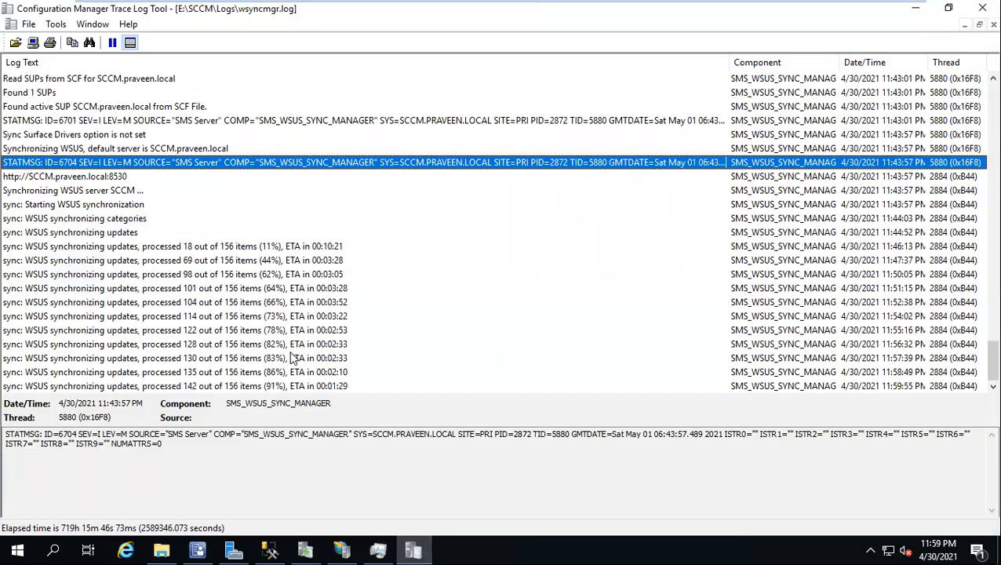
{"action": "left_click", "coordinate": [307, 388]}
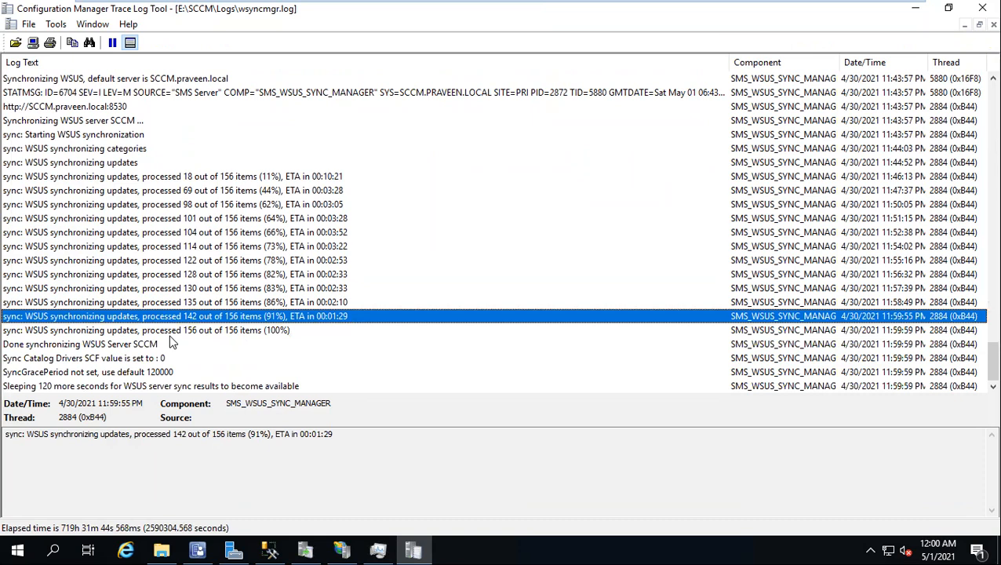
{"action": "left_click", "coordinate": [203, 330]}
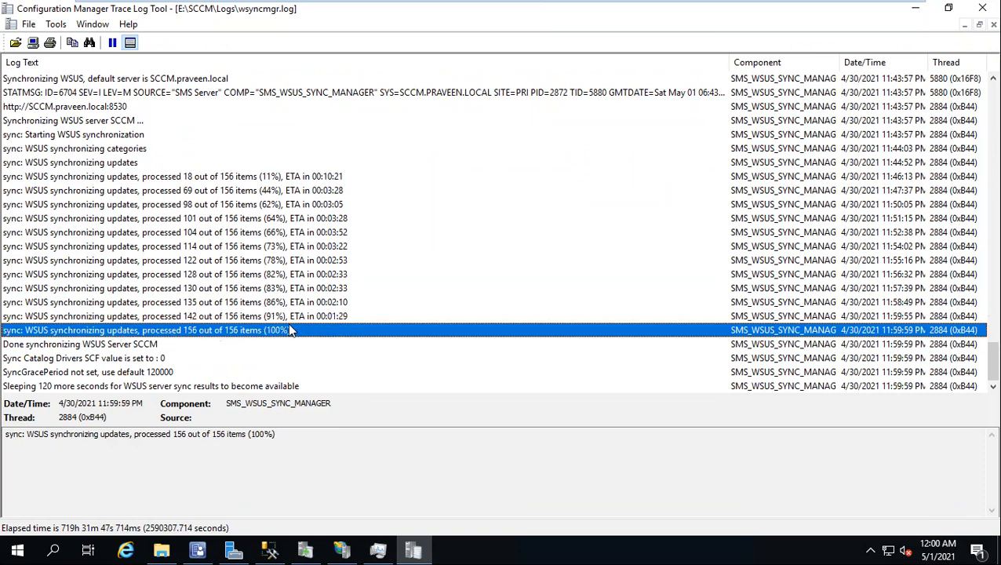
{"action": "left_click", "coordinate": [88, 388]}
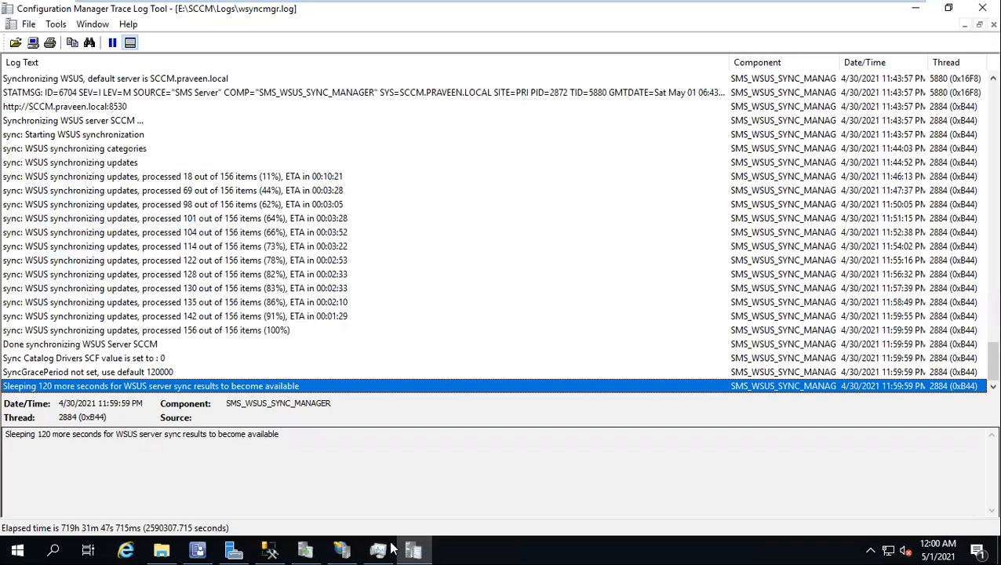
Switch to the Configuration Manager console and check Software Update Groups and All Software Updates for synchronized items.
{"action": "left_click", "coordinate": [198, 549]}
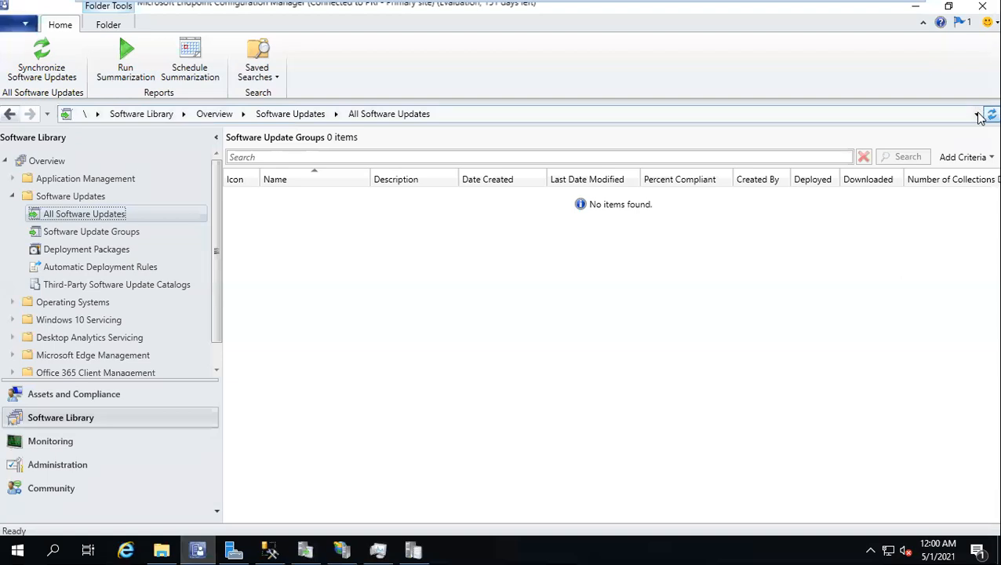
{"action": "left_click", "coordinate": [110, 231]}
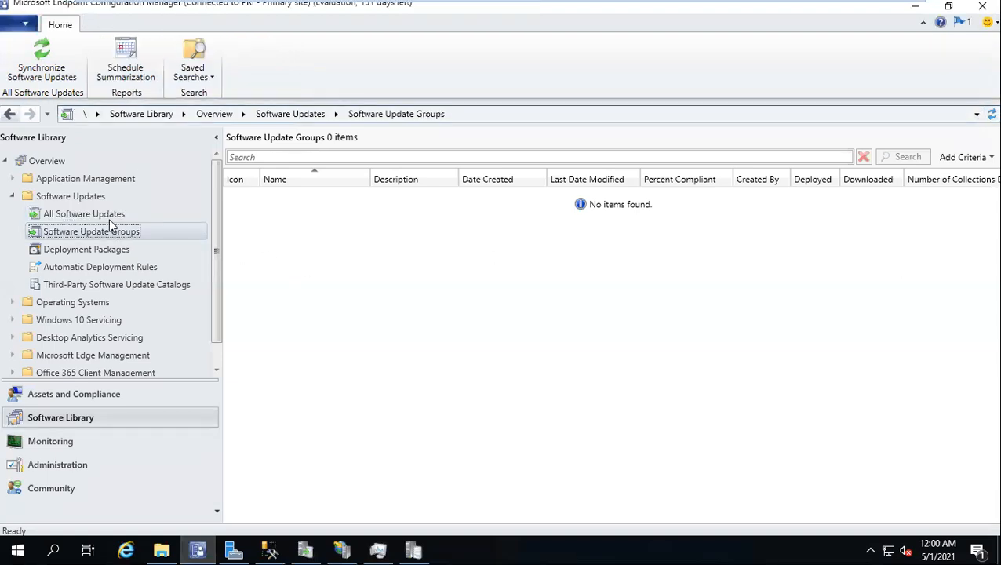
{"action": "left_click", "coordinate": [106, 214]}
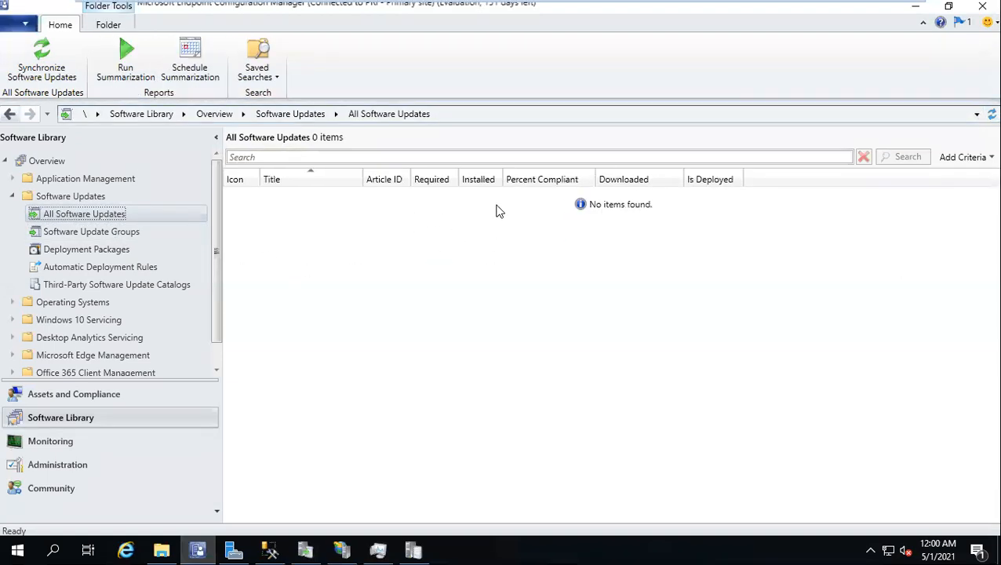
Switch to the Update Services console and review the SCCM server's overview, including its synchronization status and server statistics.
{"action": "left_click", "coordinate": [413, 549]}
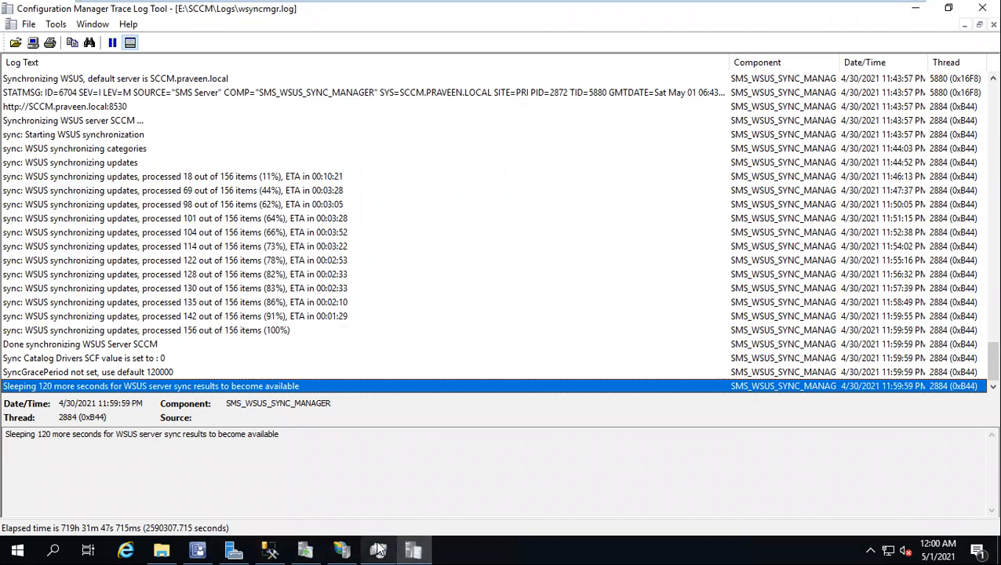
{"action": "left_click", "coordinate": [309, 549]}
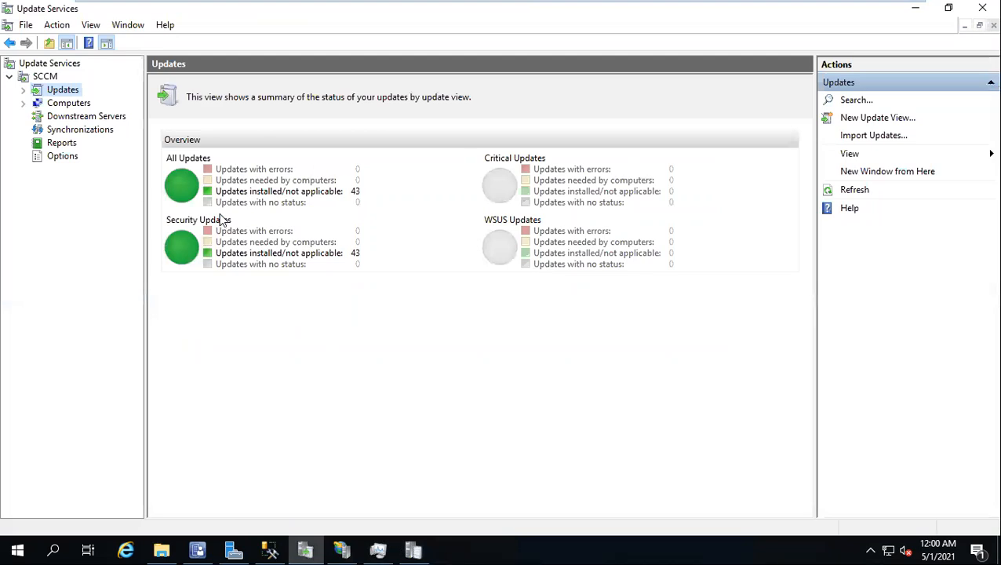
{"action": "left_click", "coordinate": [44, 76]}
{"action": "scroll", "coordinate": [279, 400], "scroll_direction": "down", "scroll_amount": 1}
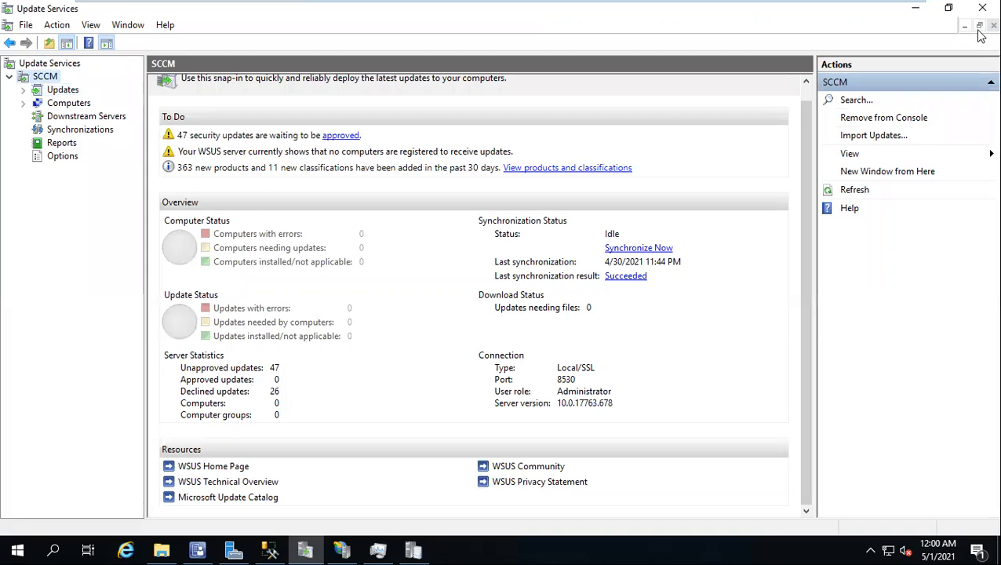
Minimize Update Services and reread the WSUS update progress entries through to the newest line of wsyncmgr.log.
{"action": "left_click", "coordinate": [918, 11]}
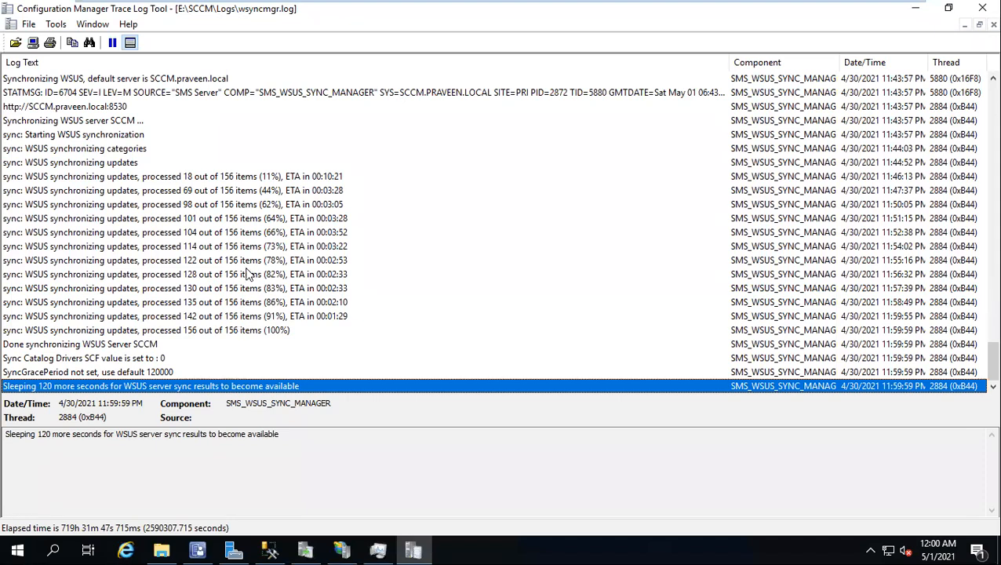
{"action": "left_click", "coordinate": [228, 208]}
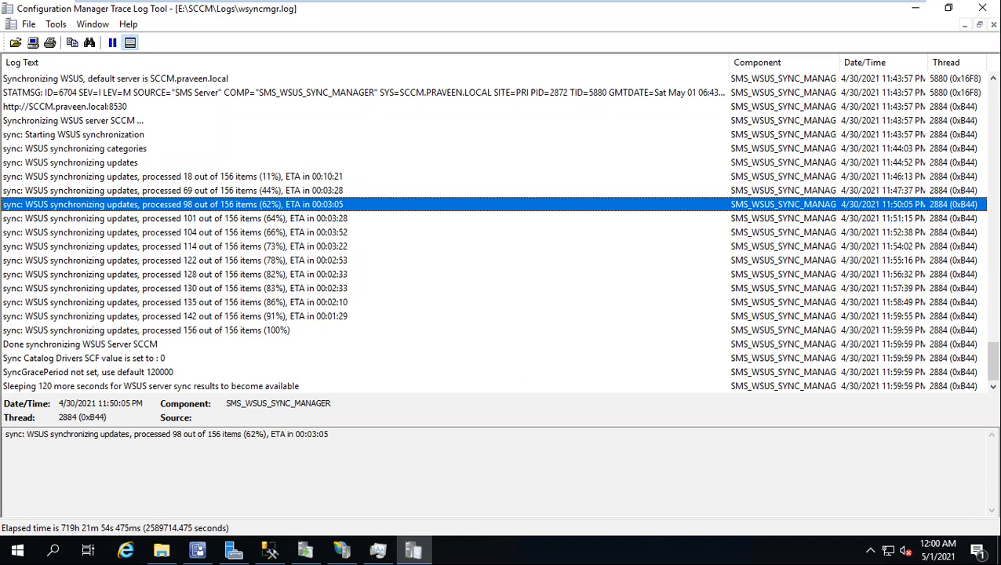
{"action": "left_click", "coordinate": [263, 386]}
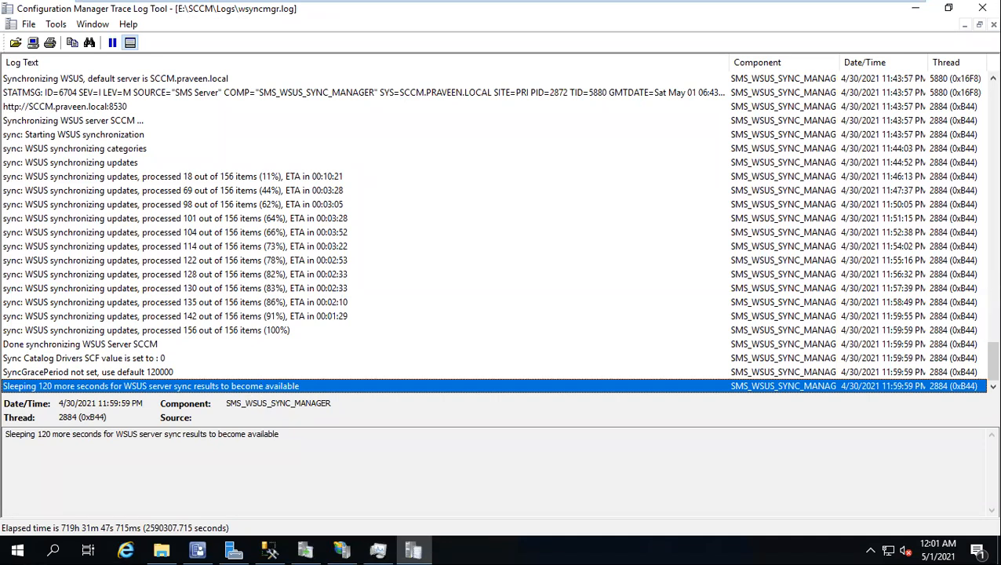
Switch to File Explorer, restore its window to a smaller size and inspect the WsusContent folder under E:\WSUS.
{"action": "left_click", "coordinate": [160, 551]}
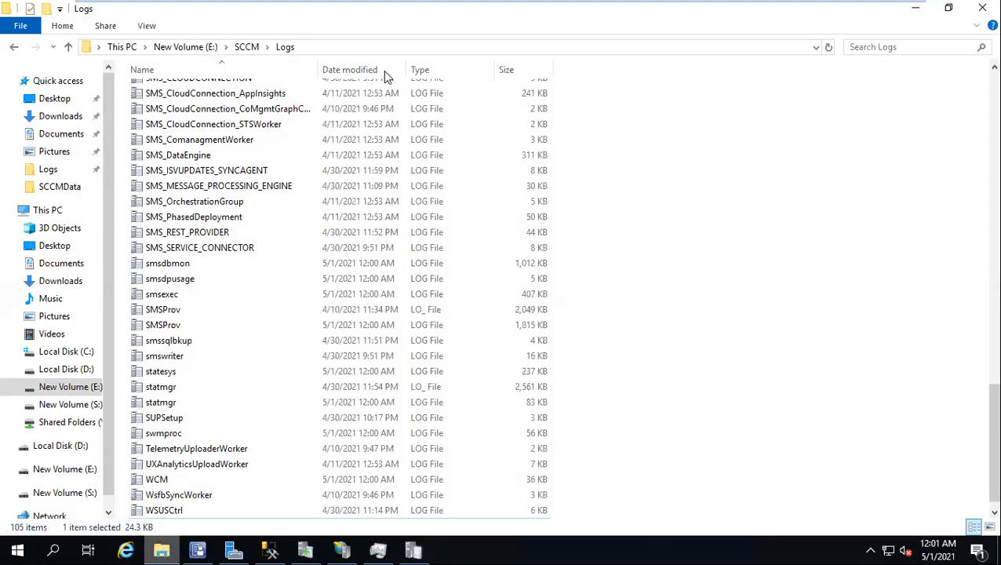
{"action": "left_click", "coordinate": [949, 8]}
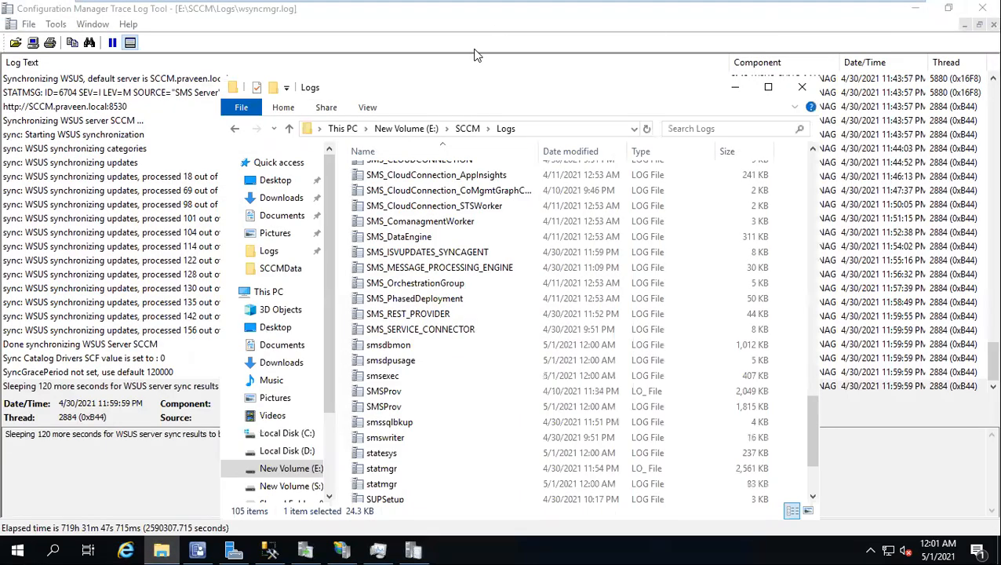
{"action": "left_click", "coordinate": [448, 65]}
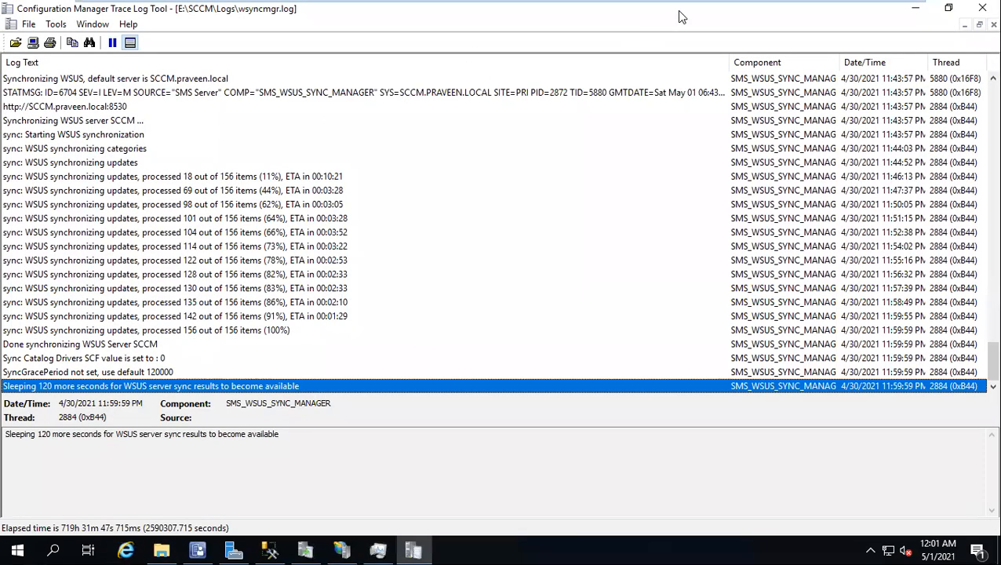
{"action": "left_click", "coordinate": [168, 547]}
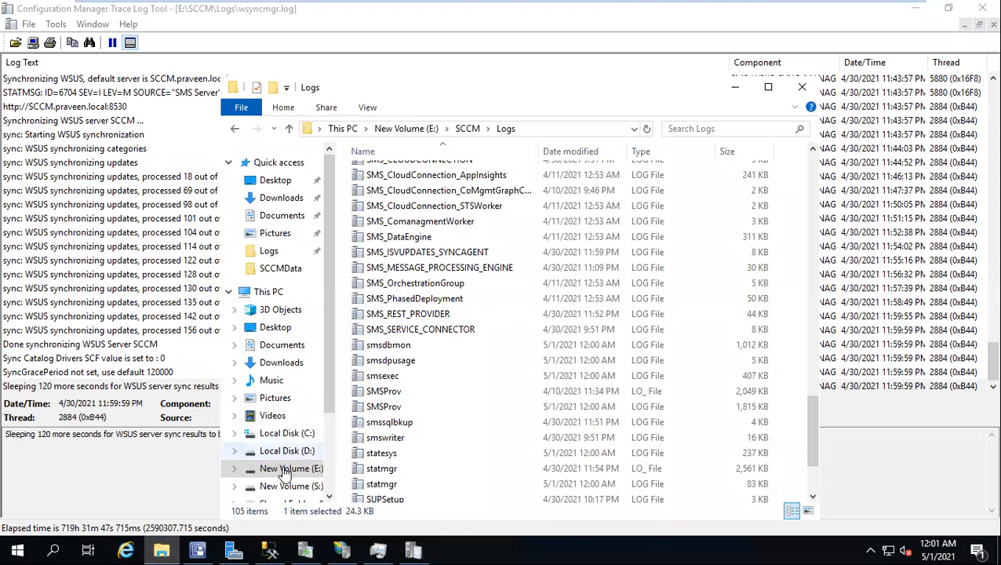
{"action": "left_click", "coordinate": [287, 469]}
{"action": "double_click", "coordinate": [387, 315]}
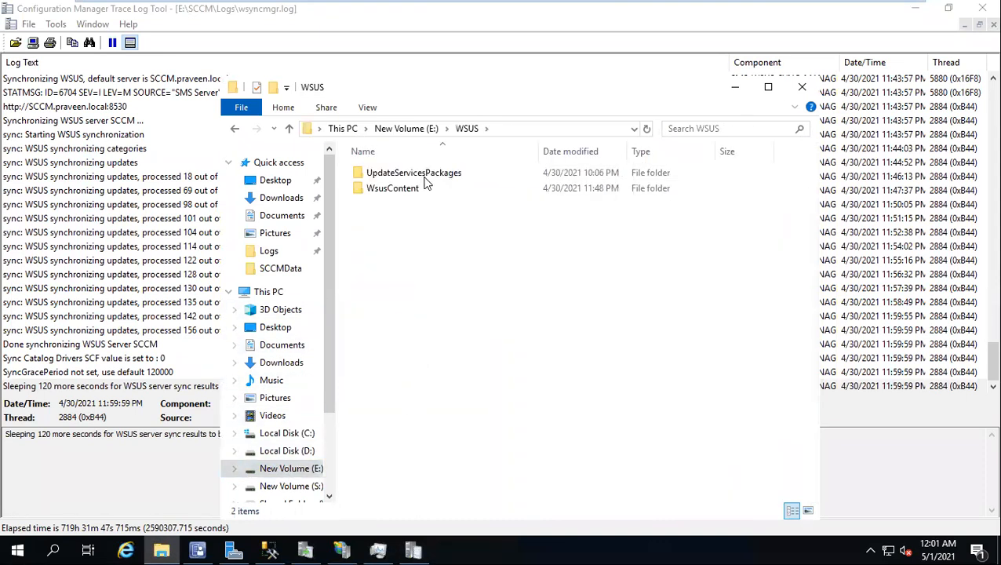
{"action": "double_click", "coordinate": [411, 192]}
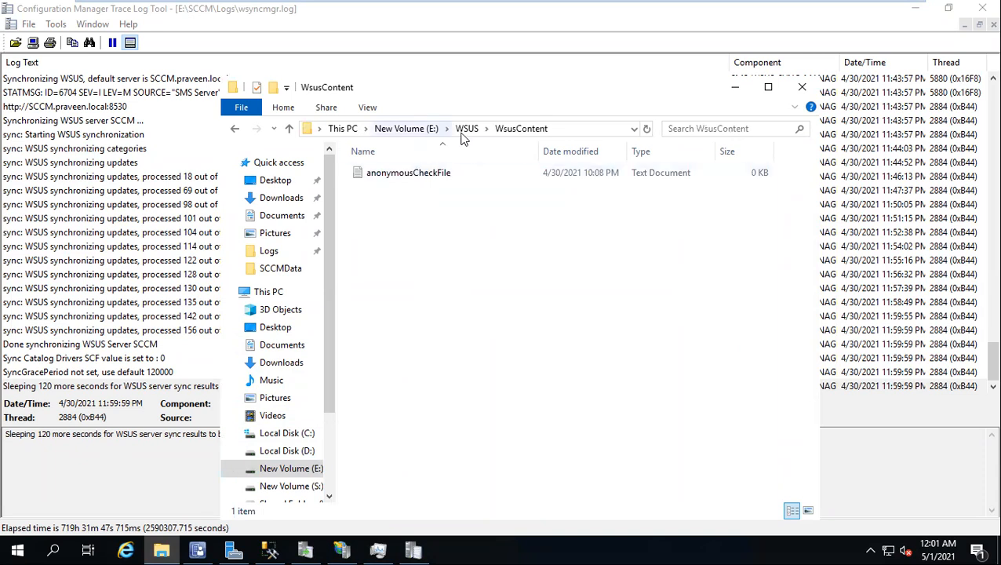
Inspect the UpdateServicesPackages folder under E:\WSUS, and reopen the WsusContent folder.
{"action": "left_click", "coordinate": [466, 130]}
{"action": "double_click", "coordinate": [422, 174]}
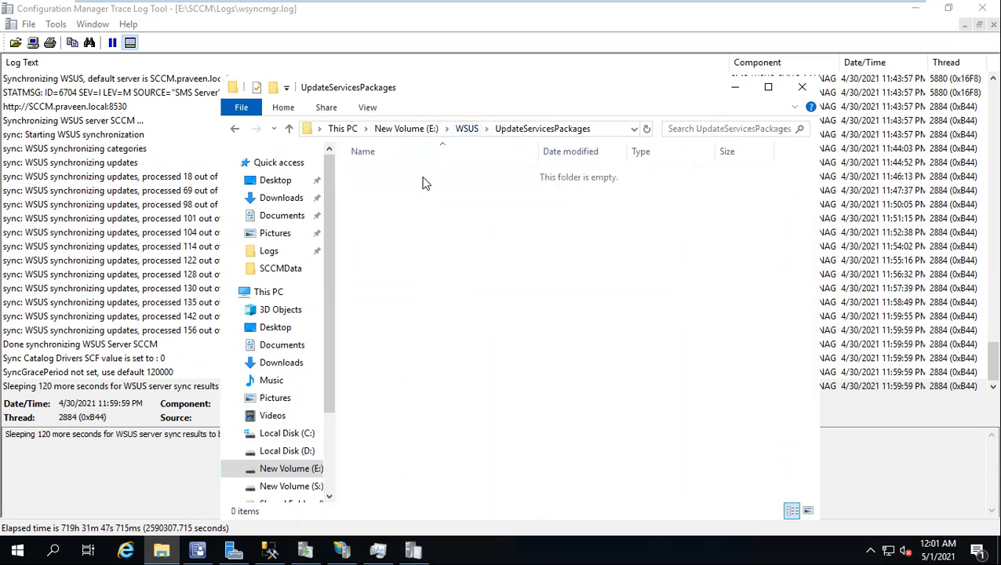
{"action": "left_click", "coordinate": [468, 135]}
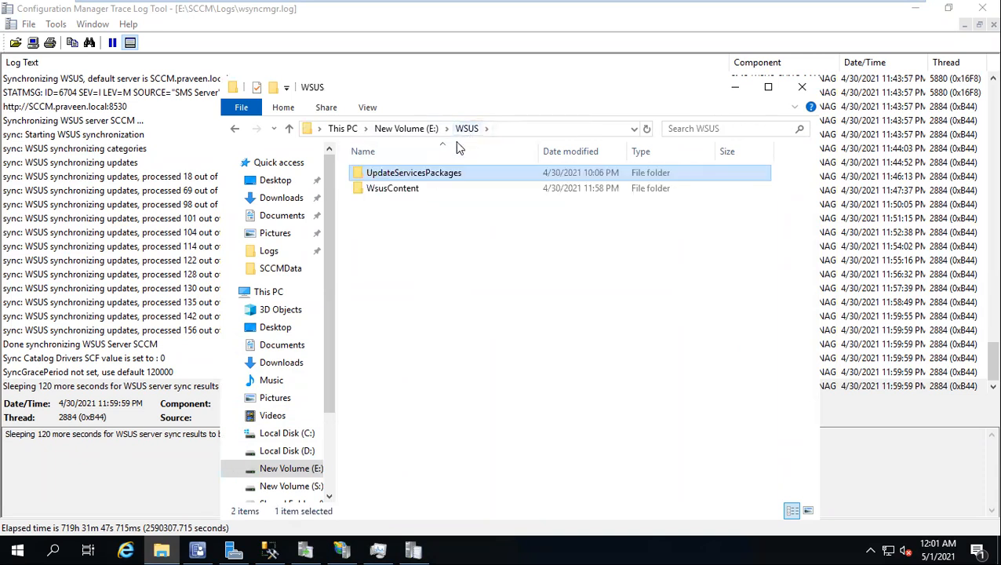
{"action": "double_click", "coordinate": [409, 194]}
Move the WsusContent window aside to expose wsyncmgr.log, and read its sync grace period and sleeping entries.
{"action": "left_click", "coordinate": [388, 76]}
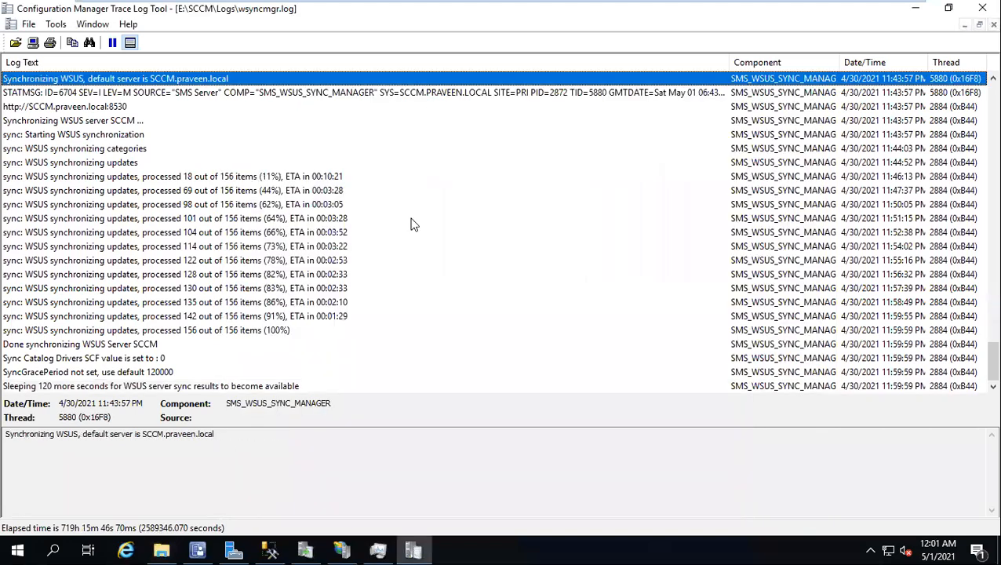
{"action": "left_click", "coordinate": [252, 385]}
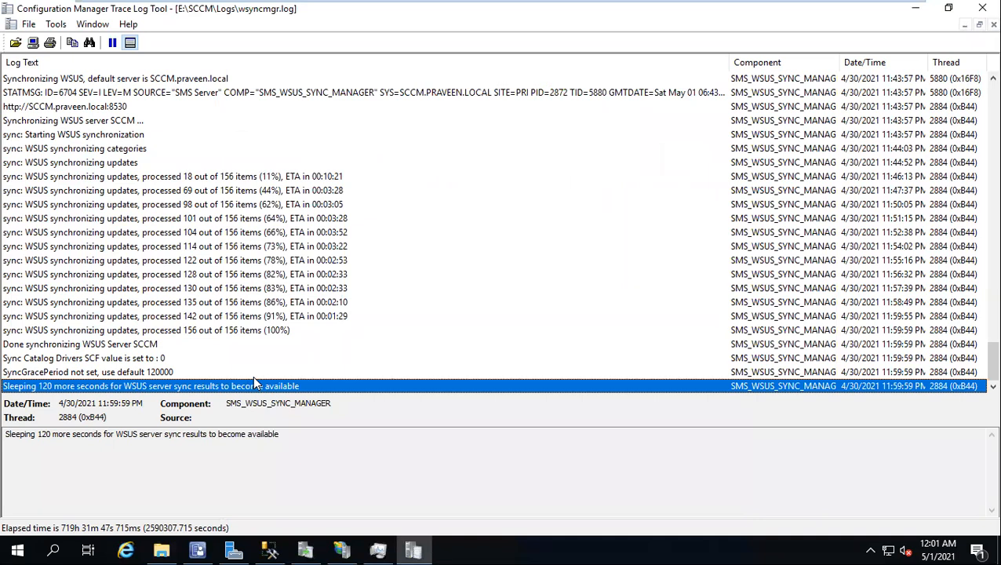
{"action": "left_click", "coordinate": [174, 549]}
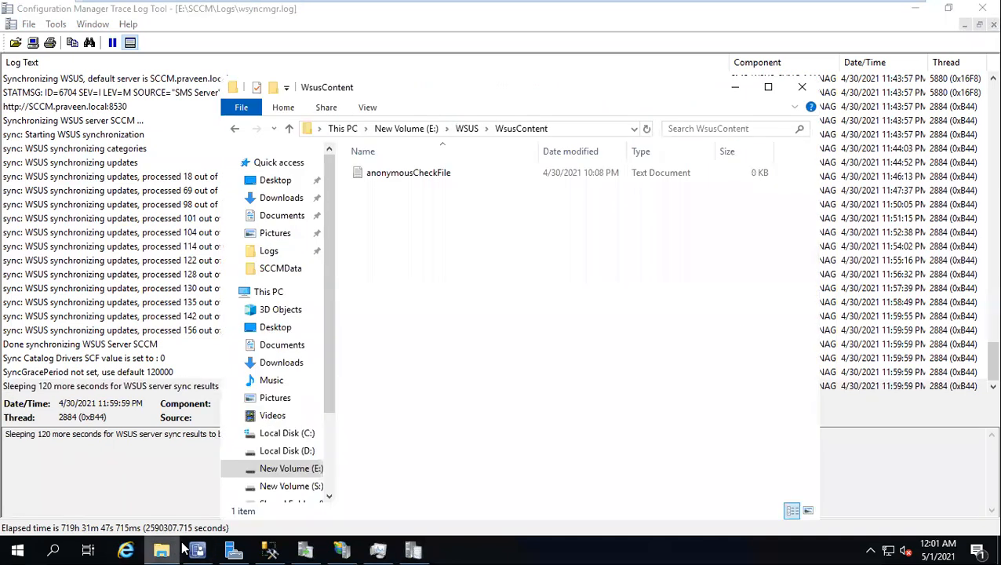
{"action": "left_click", "coordinate": [461, 87]}
{"action": "left_click_drag", "start_coordinate": [461, 86], "coordinate": [560, 86]}
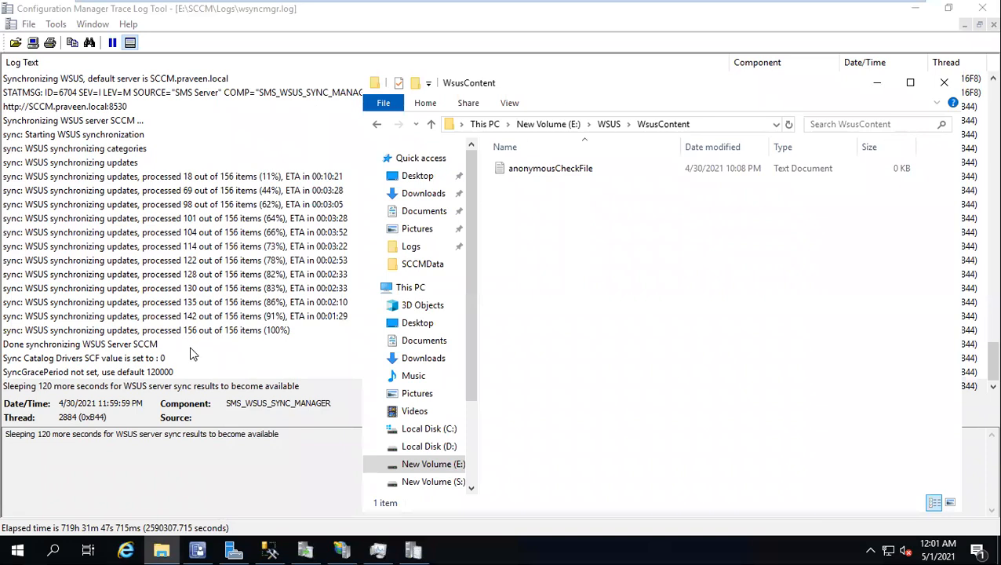
{"action": "left_click", "coordinate": [169, 373]}
{"action": "left_click", "coordinate": [169, 386]}
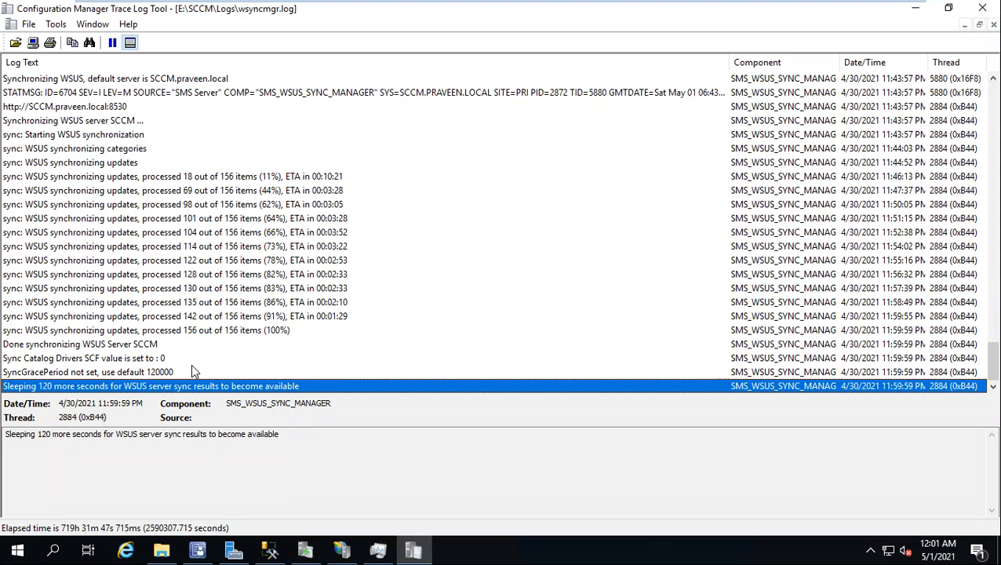
Examine the SMS database synchronization entries in wsyncmgr.log, including categories, update progress and skipped superseded updates.
{"action": "left_click", "coordinate": [194, 331]}
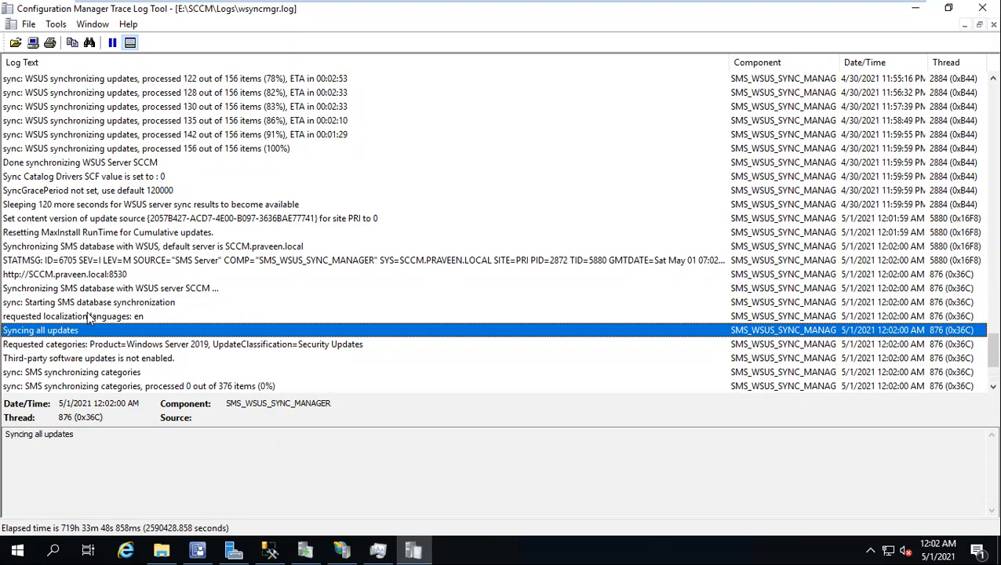
{"action": "left_click", "coordinate": [192, 386]}
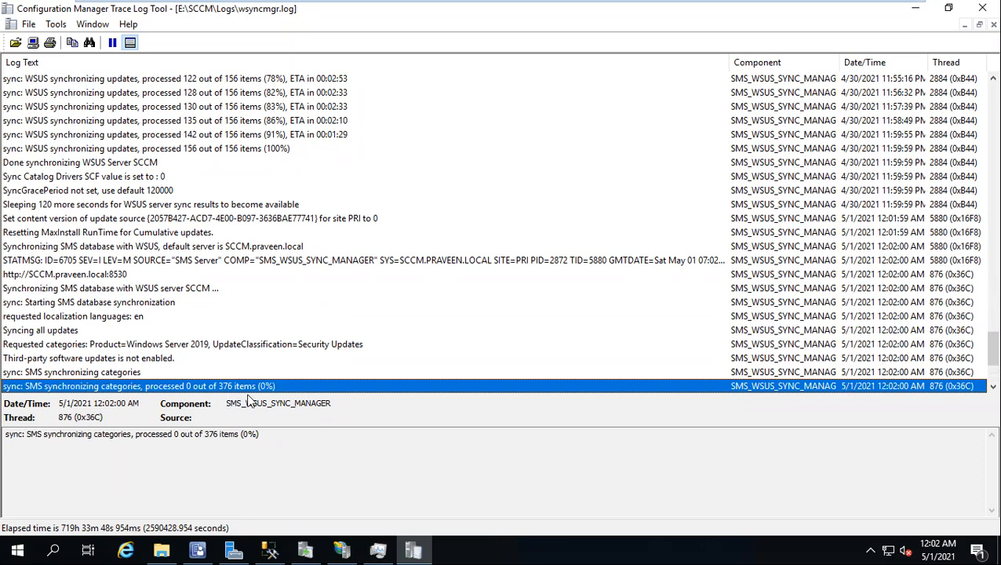
{"action": "left_click", "coordinate": [95, 262]}
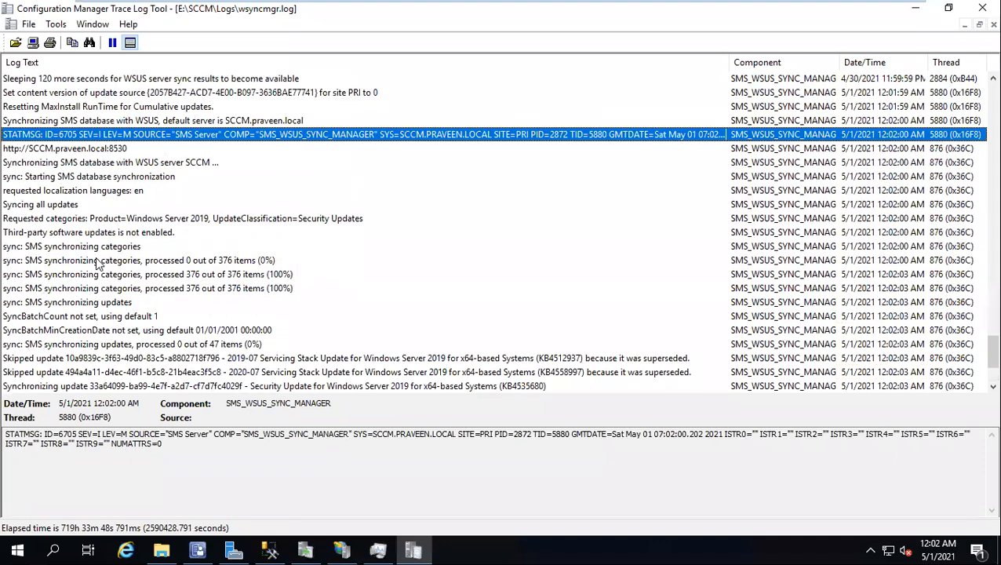
{"action": "left_click", "coordinate": [182, 360]}
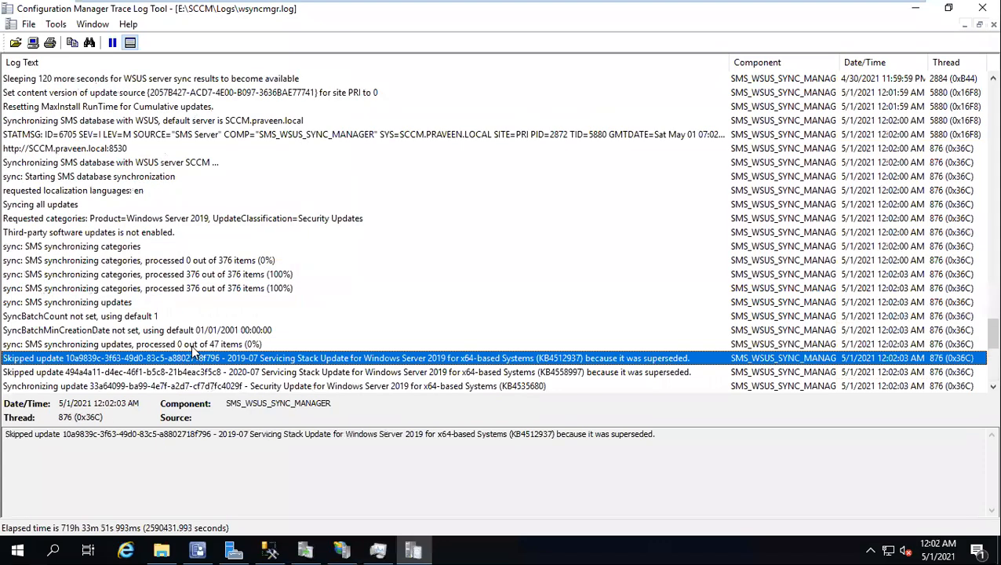
{"action": "left_click", "coordinate": [192, 346]}
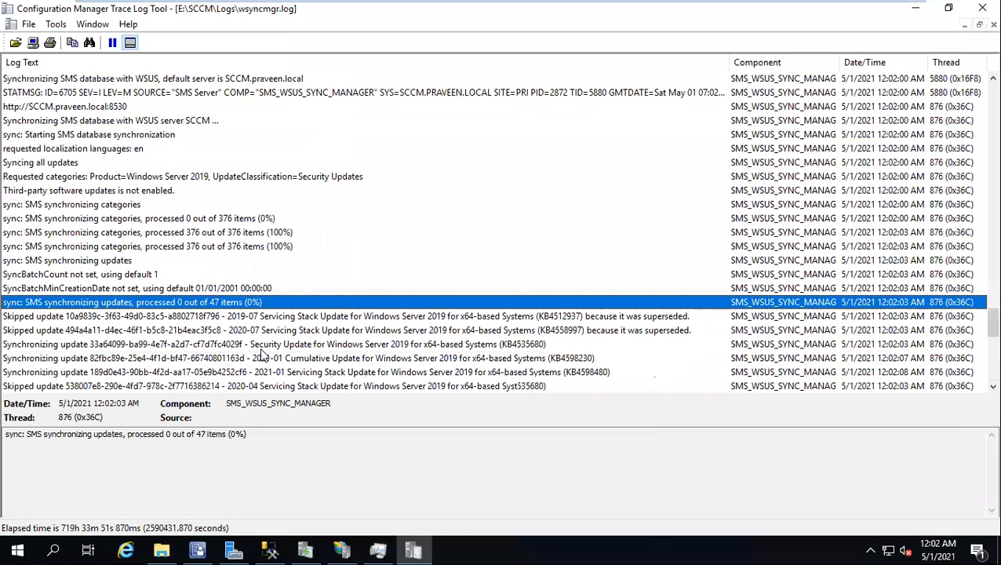
Switch to the Configuration Manager console, refresh the All Software Updates list and return to wsyncmgr.log.
{"action": "left_click", "coordinate": [198, 549]}
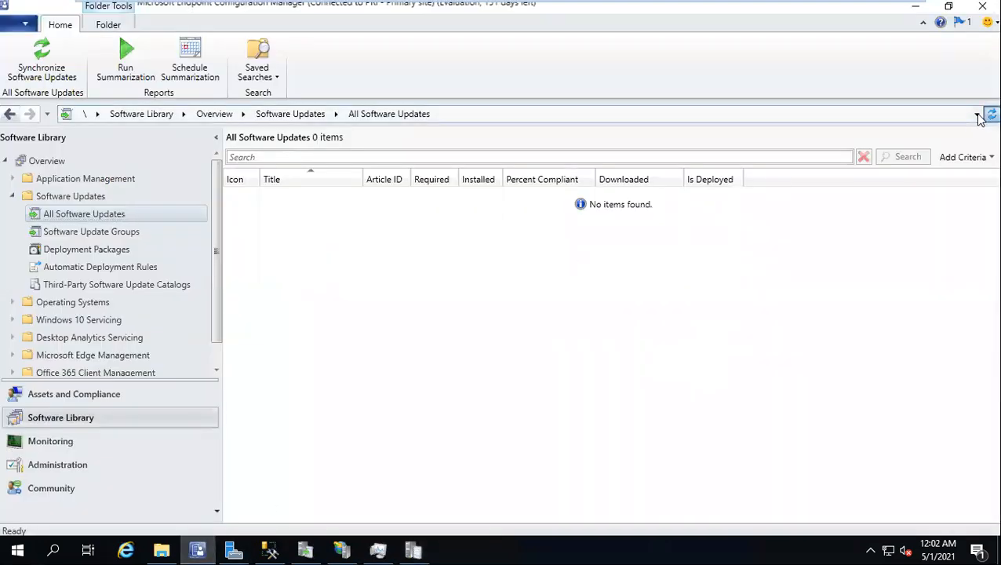
{"action": "left_click", "coordinate": [985, 114]}
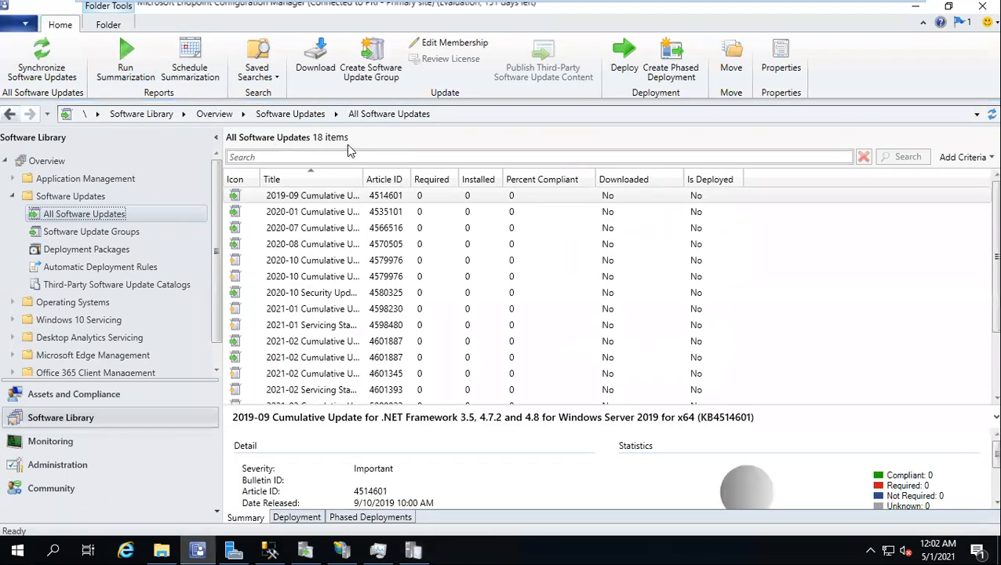
{"action": "left_click", "coordinate": [424, 550]}
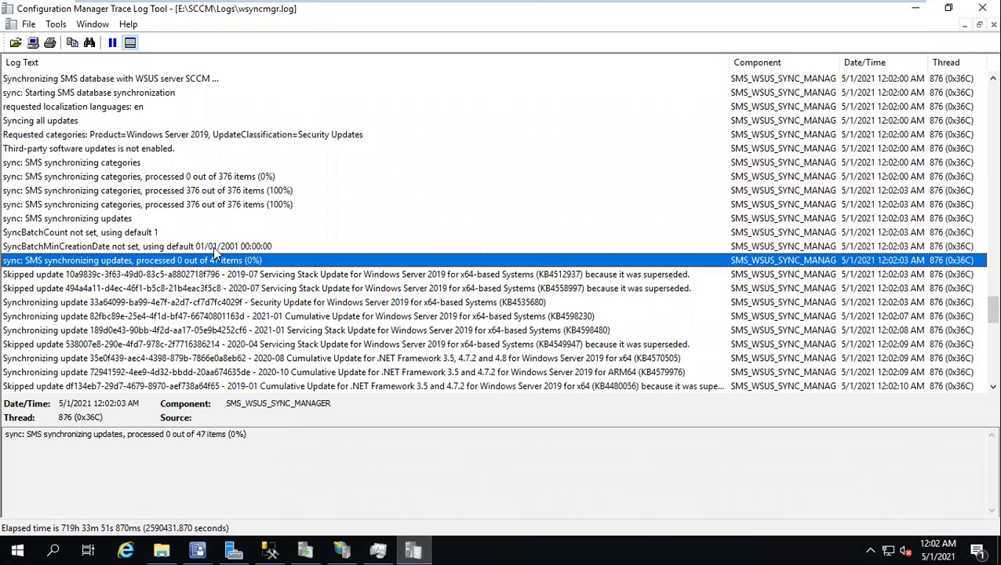
Compare the completed WSUS update synchronization entry in wsyncmgr.log with the entry where SMS starts synchronizing updates.
{"action": "scroll", "coordinate": [220, 243], "scroll_direction": "up", "scroll_amount": 4}
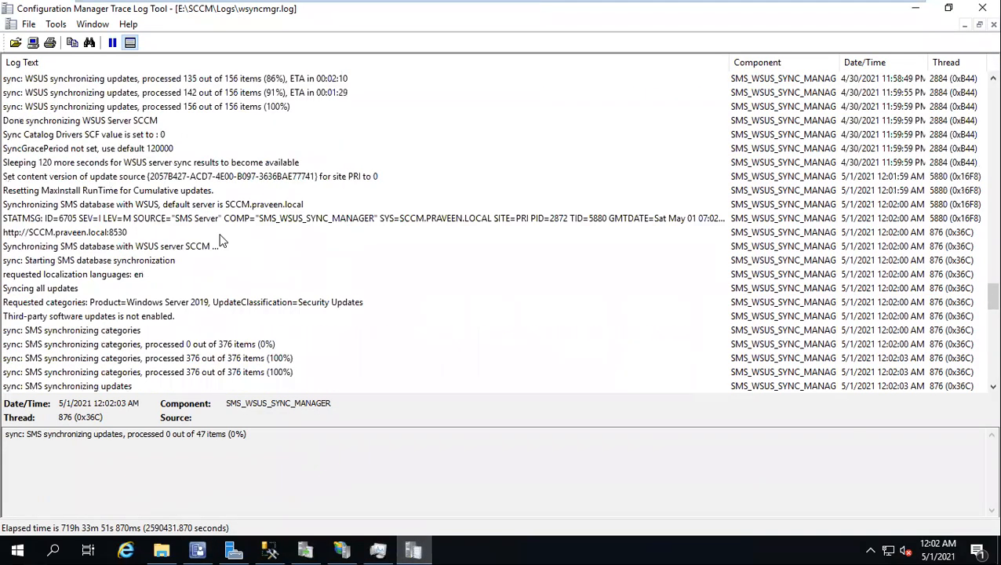
{"action": "left_click", "coordinate": [231, 109]}
{"action": "scroll", "coordinate": [230, 112], "scroll_direction": "down", "scroll_amount": 4}
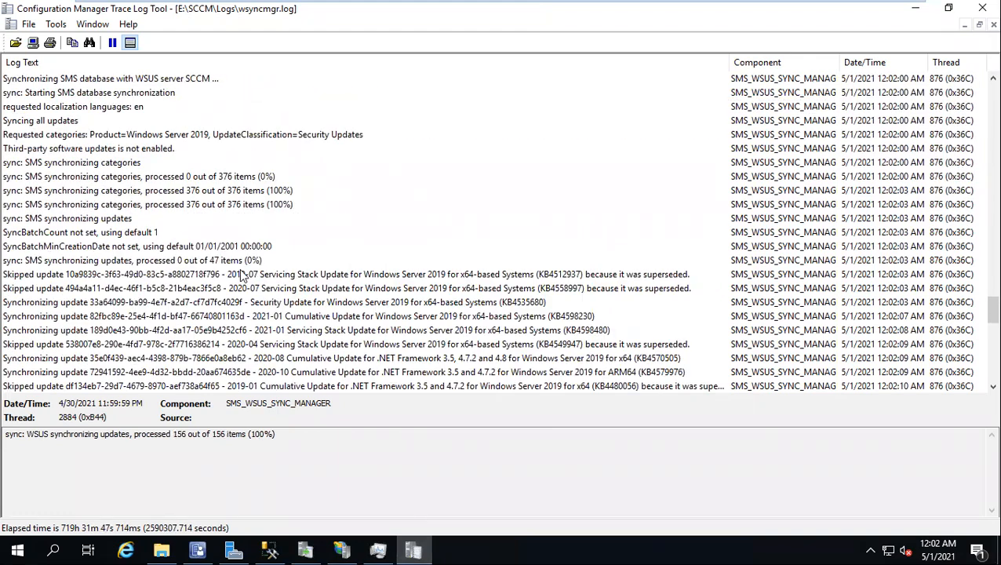
{"action": "left_click", "coordinate": [214, 266]}
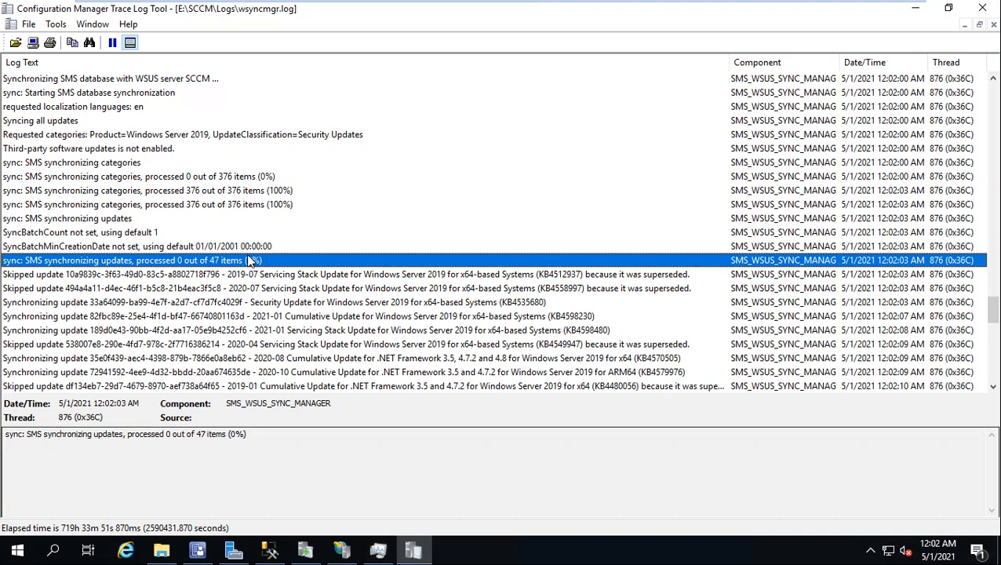
{"action": "scroll", "coordinate": [284, 213], "scroll_direction": "up", "scroll_amount": 3}
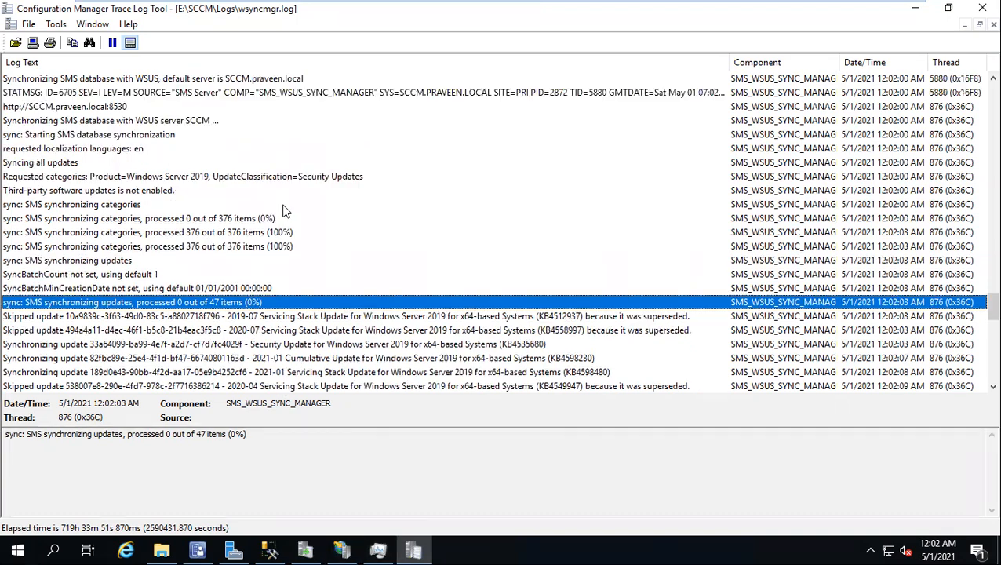
Read the skipped and synchronizing update entries in wsyncmgr.log, through to the last update synchronized into the SMS database.
{"action": "scroll", "coordinate": [284, 236], "scroll_direction": "down", "scroll_amount": 1}
{"action": "scroll", "coordinate": [284, 240], "scroll_direction": "down", "scroll_amount": 1}
{"action": "scroll", "coordinate": [220, 314], "scroll_direction": "down", "scroll_amount": 4}
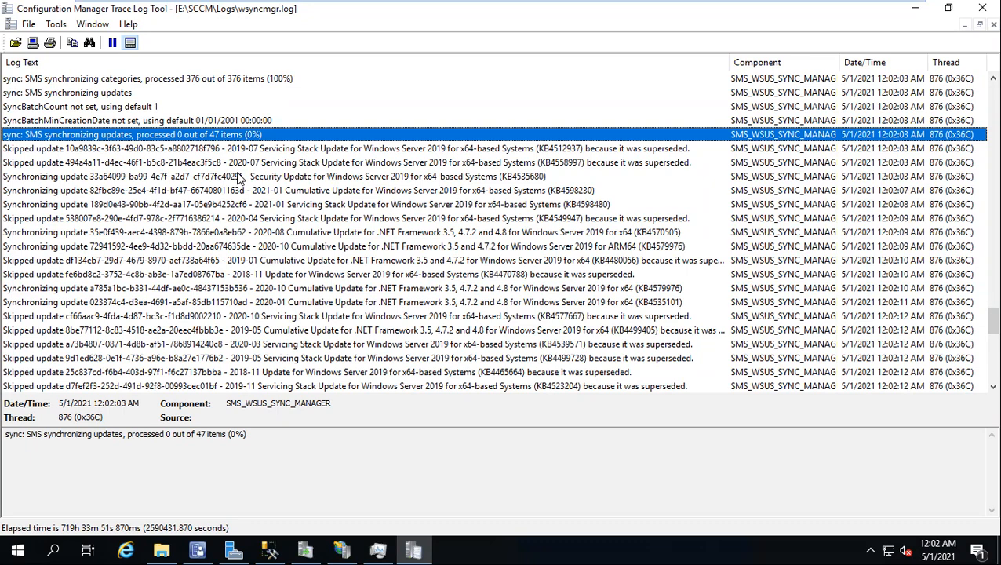
{"action": "scroll", "coordinate": [240, 179], "scroll_direction": "down", "scroll_amount": 15}
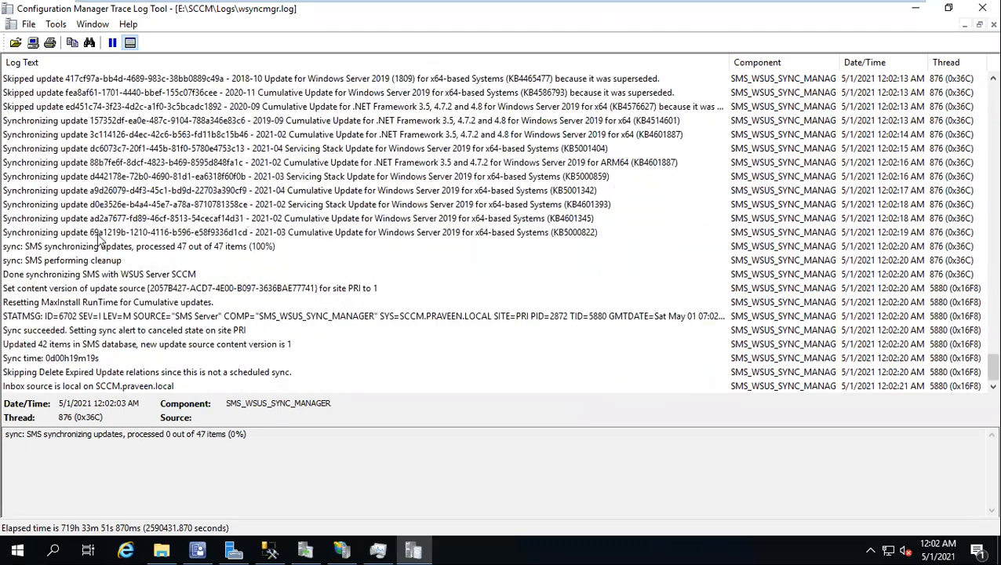
{"action": "left_click", "coordinate": [263, 235]}
{"action": "scroll", "coordinate": [265, 240], "scroll_direction": "up", "scroll_amount": 8}
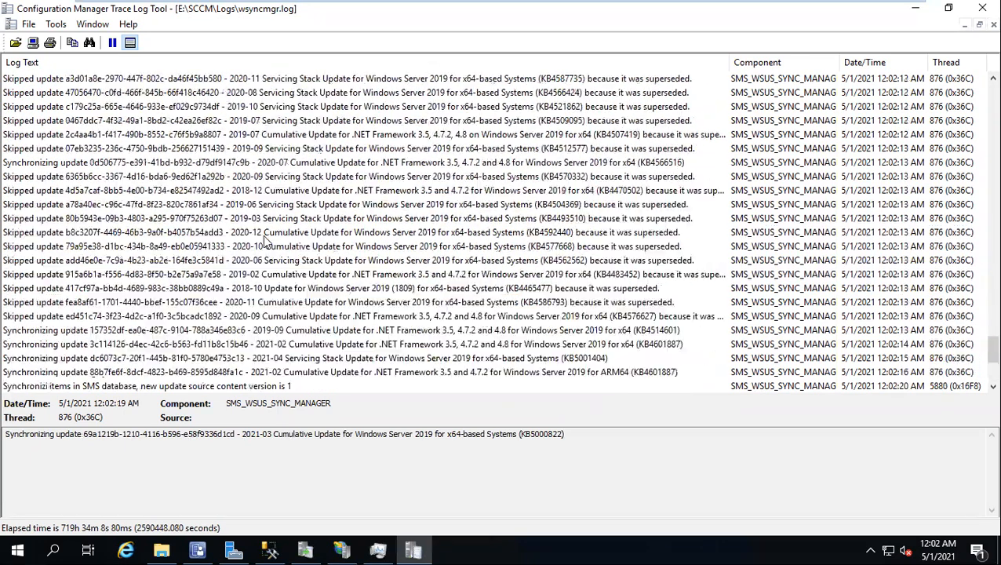
{"action": "scroll", "coordinate": [259, 259], "scroll_direction": "up", "scroll_amount": 10}
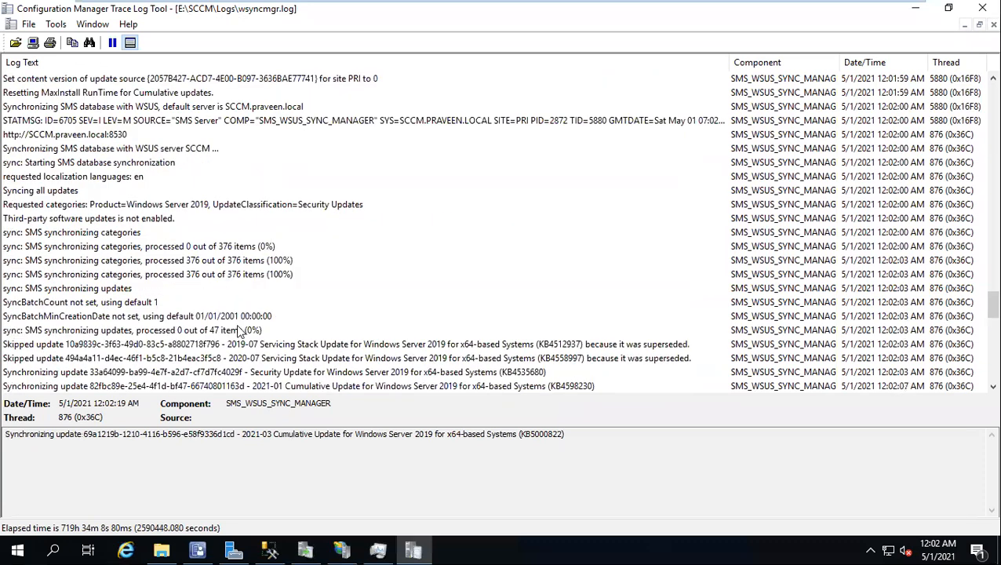
Check the item totals in the SMS update synchronization entry against the first and last WSUS update progress entries.
{"action": "left_click", "coordinate": [239, 331]}
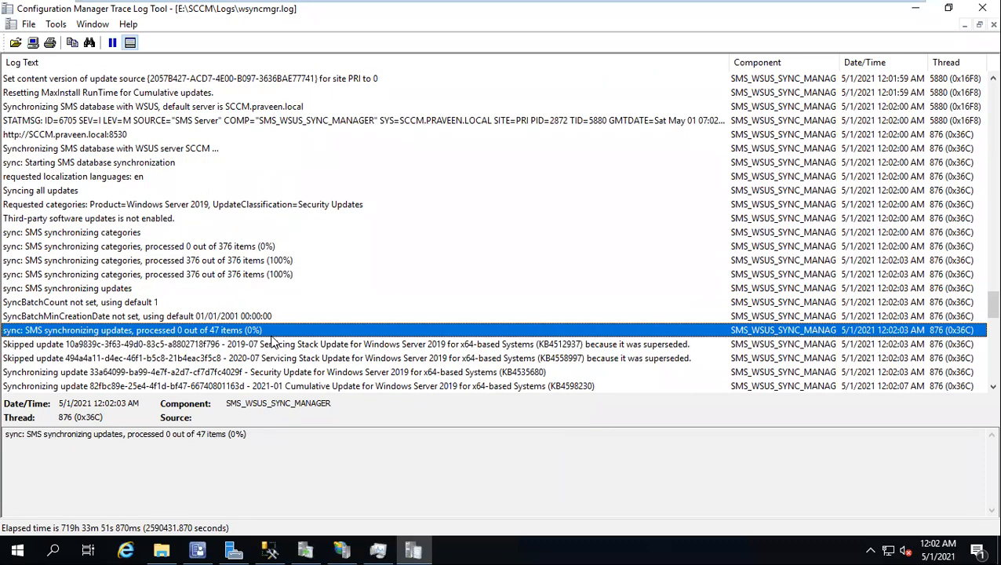
{"action": "scroll", "coordinate": [272, 342], "scroll_direction": "down", "scroll_amount": 3}
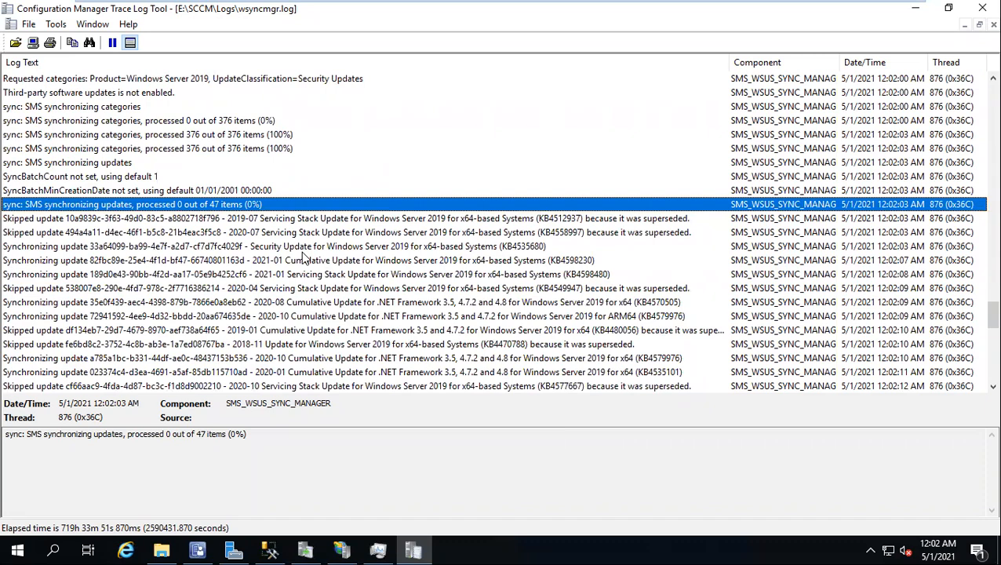
{"action": "scroll", "coordinate": [304, 259], "scroll_direction": "up", "scroll_amount": 10}
{"action": "left_click", "coordinate": [263, 149]}
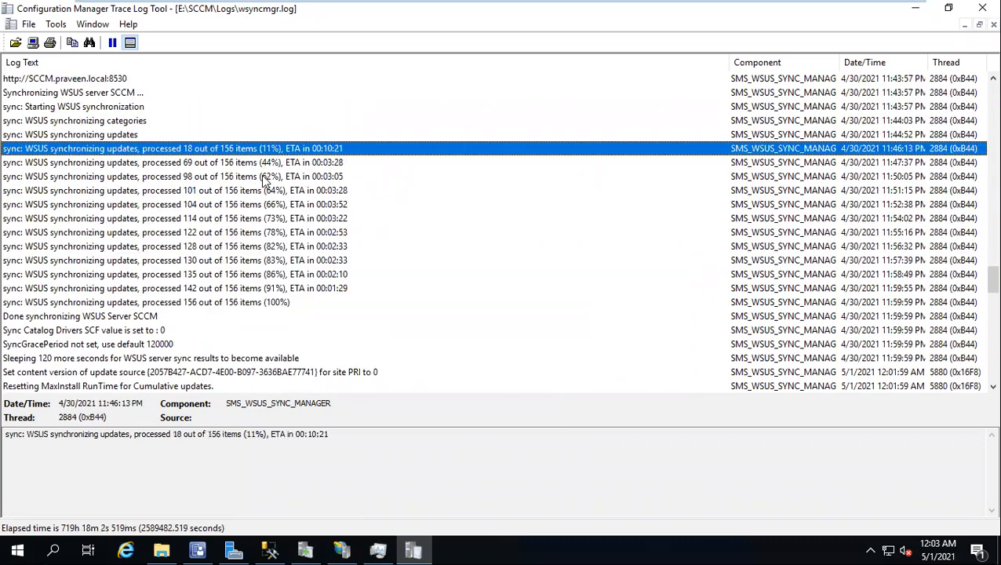
{"action": "left_click", "coordinate": [259, 304]}
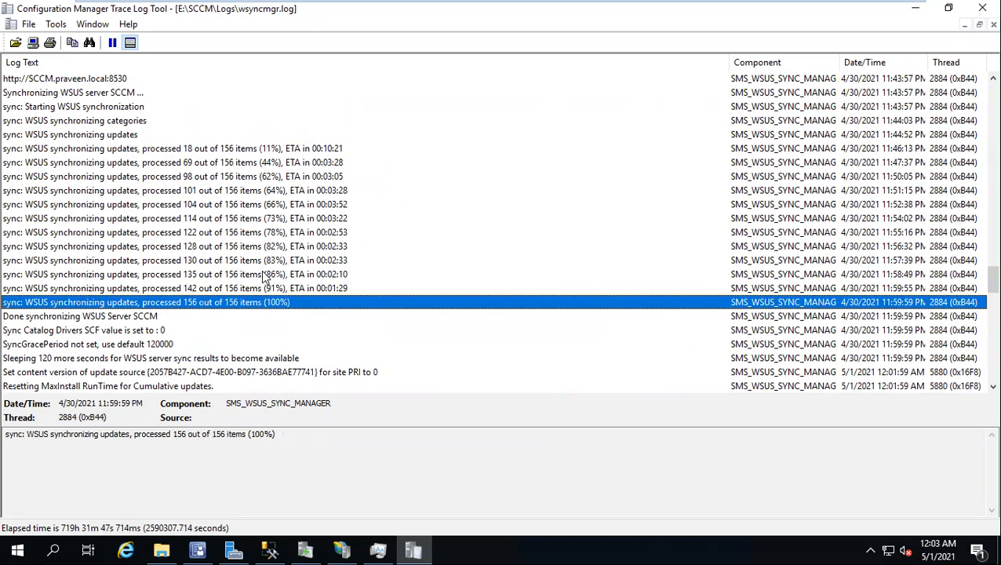
Examine the closing wsyncmgr.log entries for SMS cleanup, the ID=6702 status message and the sync time.
{"action": "scroll", "coordinate": [264, 282], "scroll_direction": "down", "scroll_amount": 15}
{"action": "scroll", "coordinate": [264, 278], "scroll_direction": "down", "scroll_amount": 10}
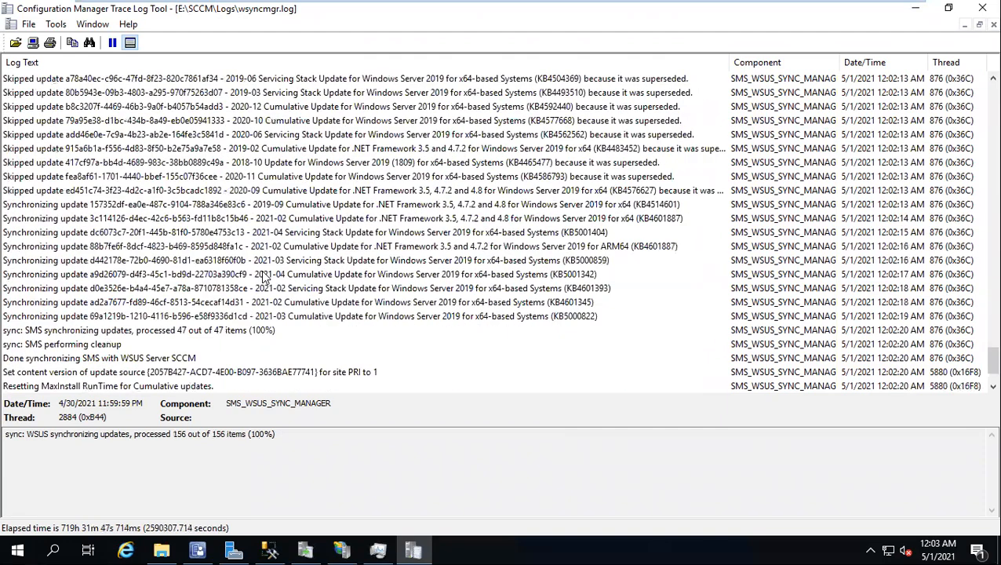
{"action": "left_click", "coordinate": [79, 263]}
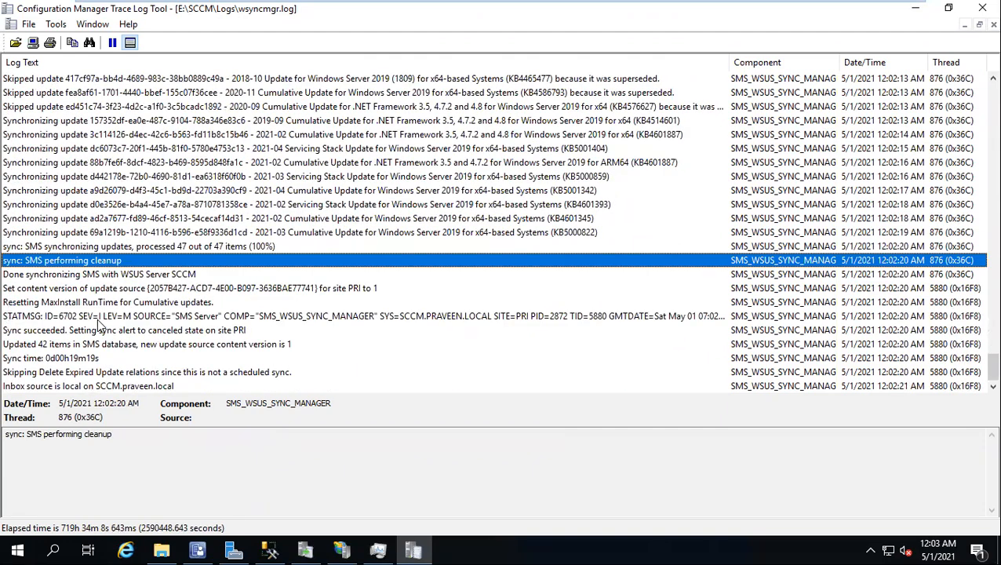
{"action": "left_click", "coordinate": [157, 317]}
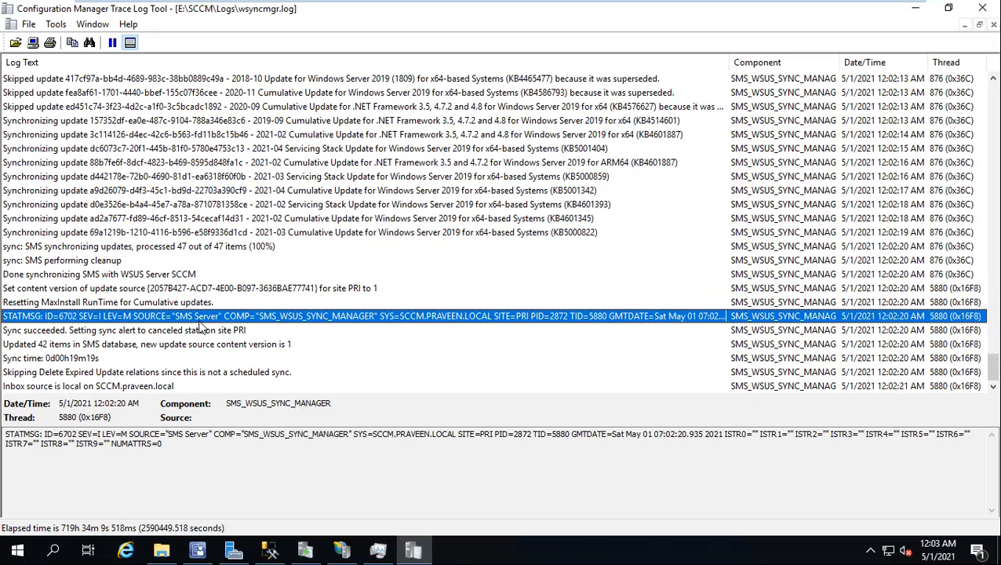
{"action": "left_click", "coordinate": [69, 359]}
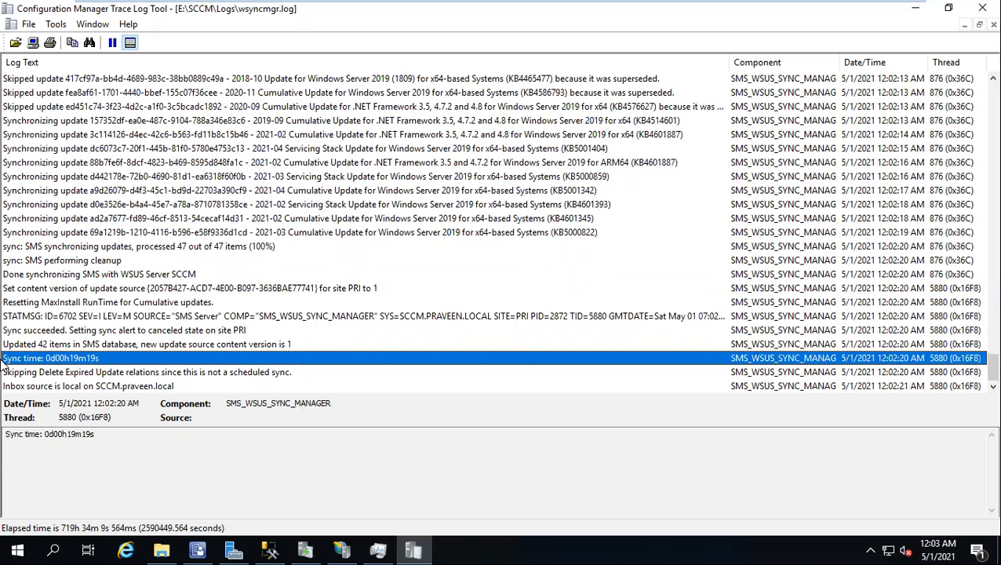
Switch to the Configuration Manager console, refresh All Software Updates and widen the Title column to reveal more of each name.
{"action": "left_click", "coordinate": [197, 550]}
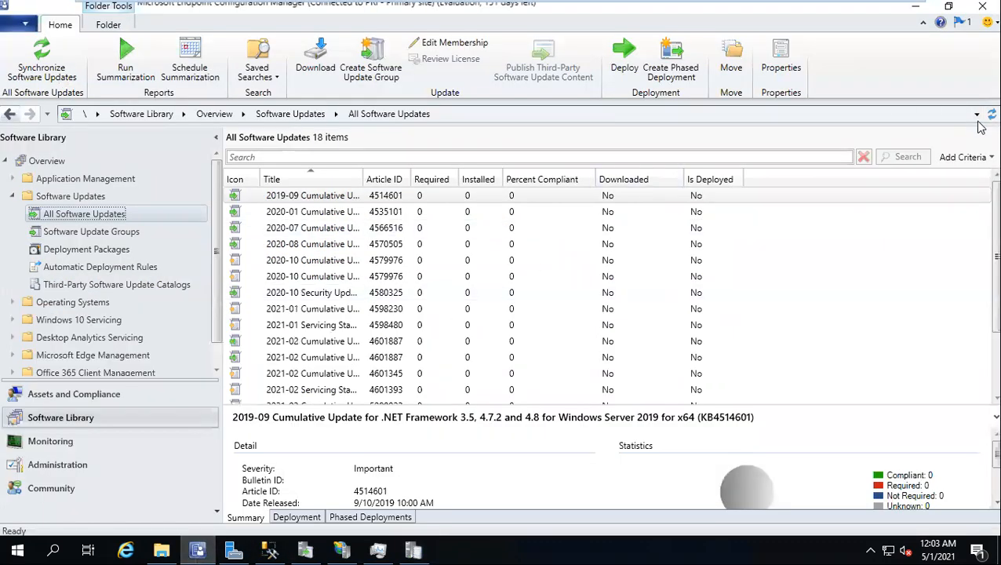
{"action": "left_click", "coordinate": [990, 115]}
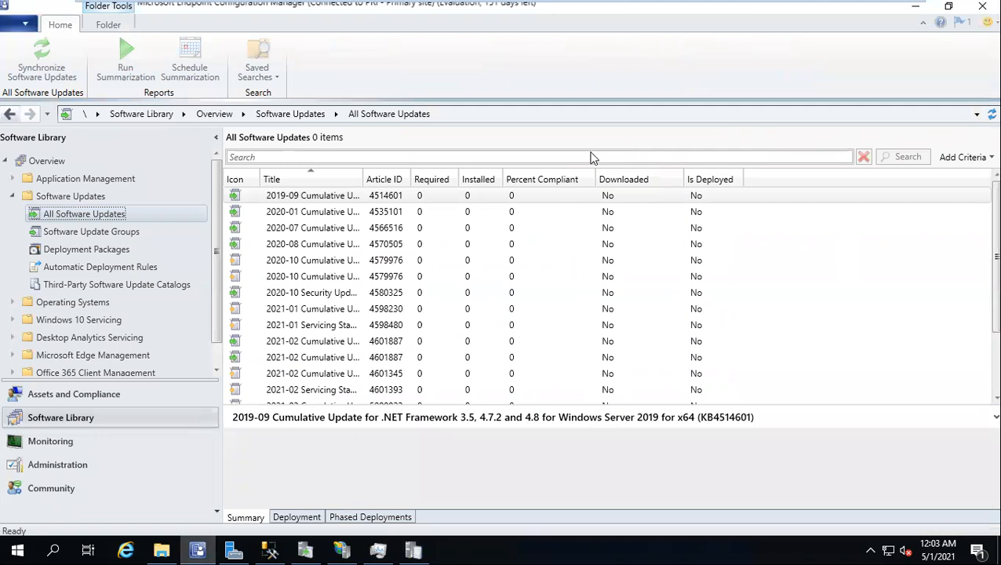
{"action": "left_click", "coordinate": [275, 263]}
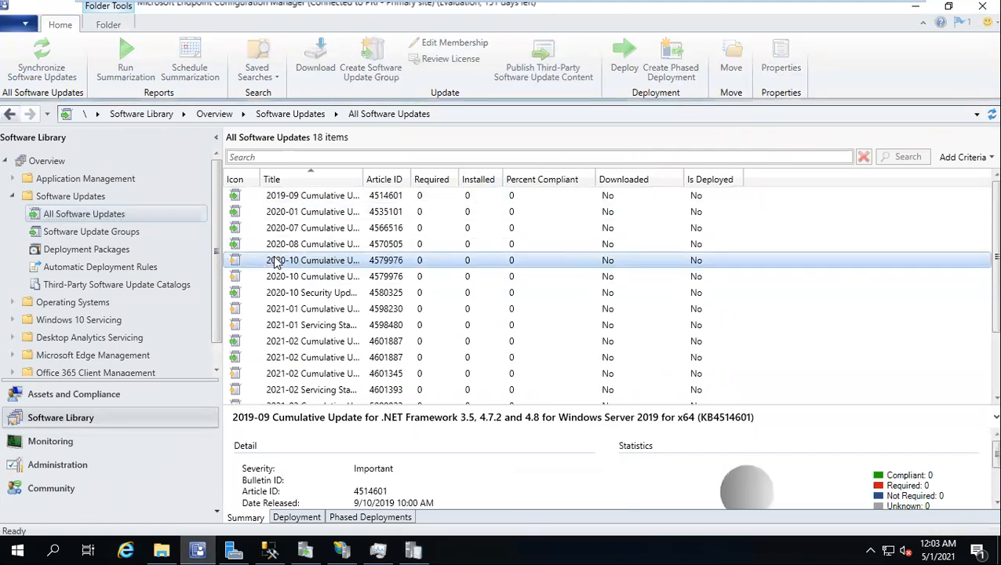
{"action": "left_click_drag", "start_coordinate": [363, 179], "coordinate": [610, 166]}
{"action": "scroll", "coordinate": [350, 305], "scroll_direction": "down", "scroll_amount": 2}
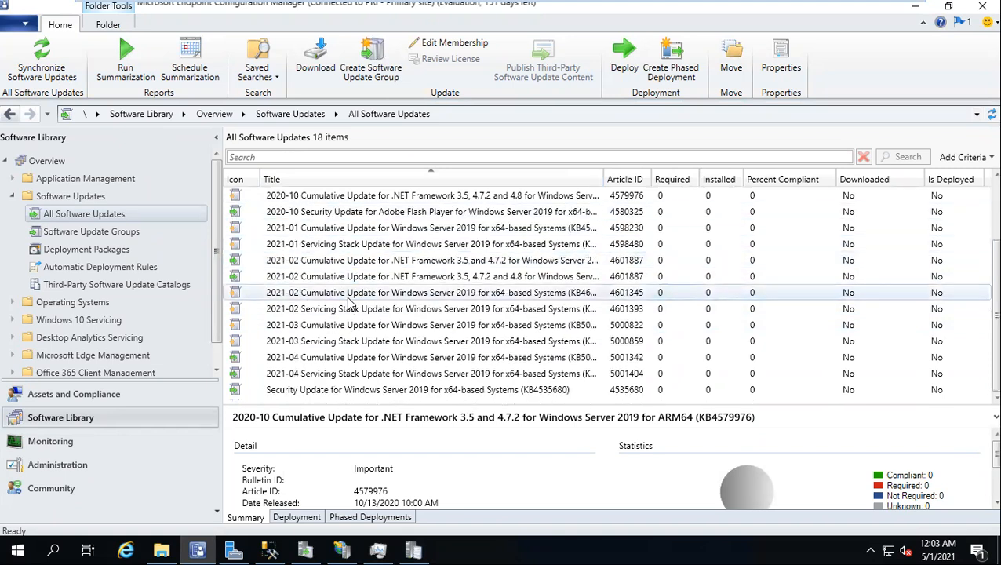
Inspect the 2021-03 Cumulative Update (KB5000822) and the 2020-10 ARM64 .NET update (KB4579976), and refresh the list.
{"action": "left_click", "coordinate": [315, 325]}
{"action": "scroll", "coordinate": [336, 290], "scroll_direction": "up", "scroll_amount": 2}
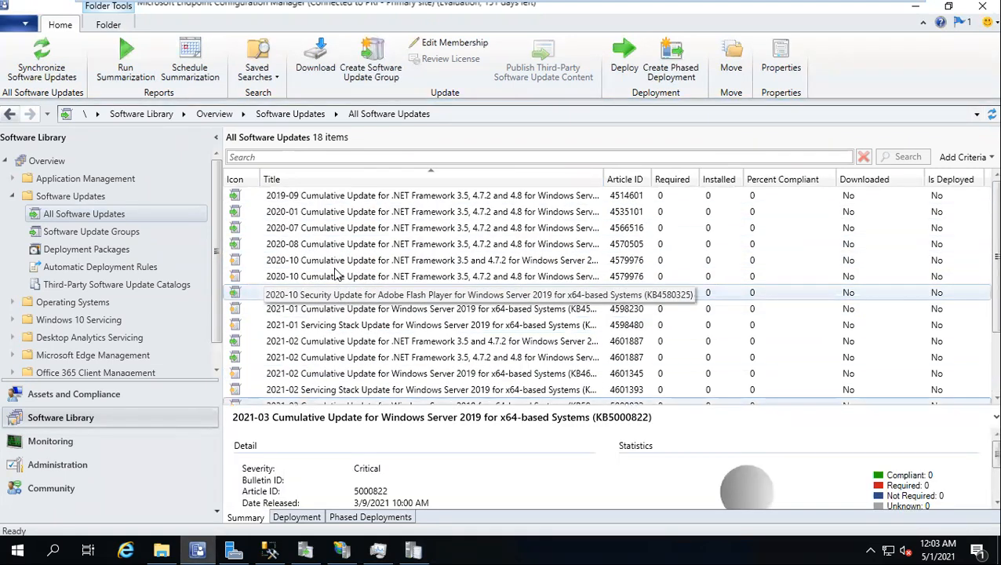
{"action": "left_click", "coordinate": [291, 265]}
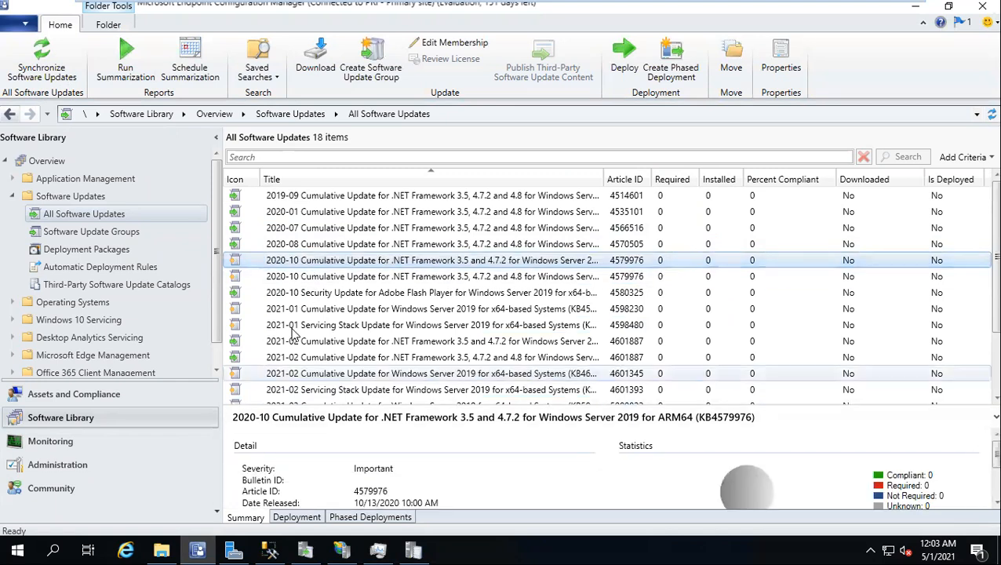
{"action": "scroll", "coordinate": [305, 315], "scroll_direction": "down", "scroll_amount": 2}
{"action": "scroll", "coordinate": [304, 315], "scroll_direction": "up", "scroll_amount": 2}
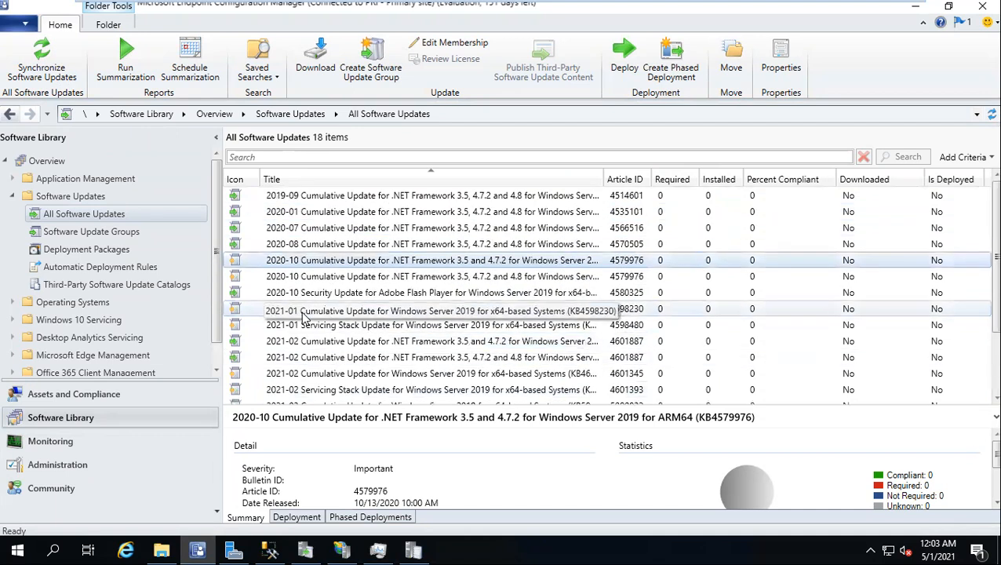
{"action": "left_click", "coordinate": [988, 114]}
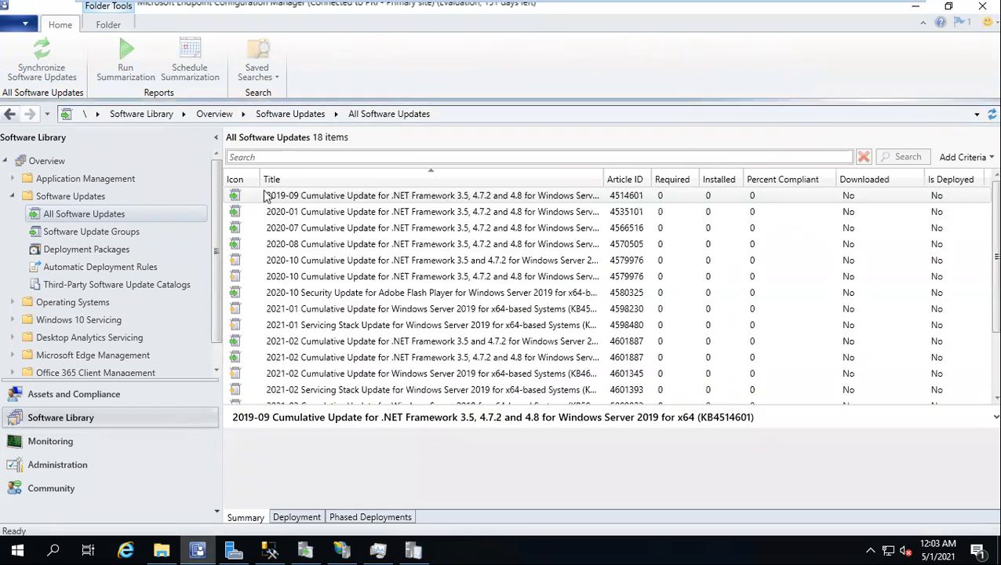
Widen the Title column until the full update names fit, and review the whole All Software Updates list.
{"action": "left_click", "coordinate": [87, 231]}
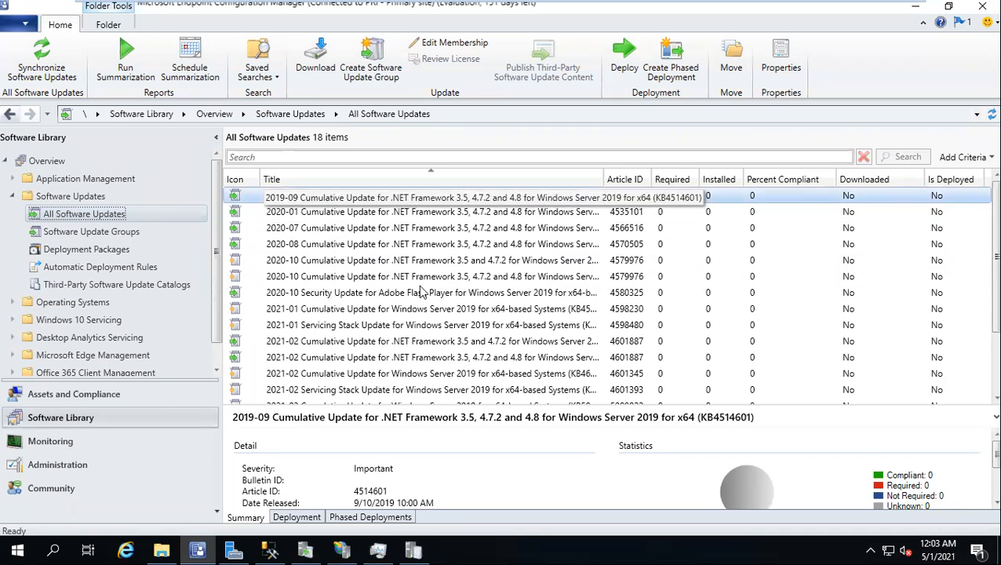
{"action": "scroll", "coordinate": [422, 292], "scroll_direction": "down", "scroll_amount": 2}
{"action": "scroll", "coordinate": [422, 292], "scroll_direction": "up", "scroll_amount": 2}
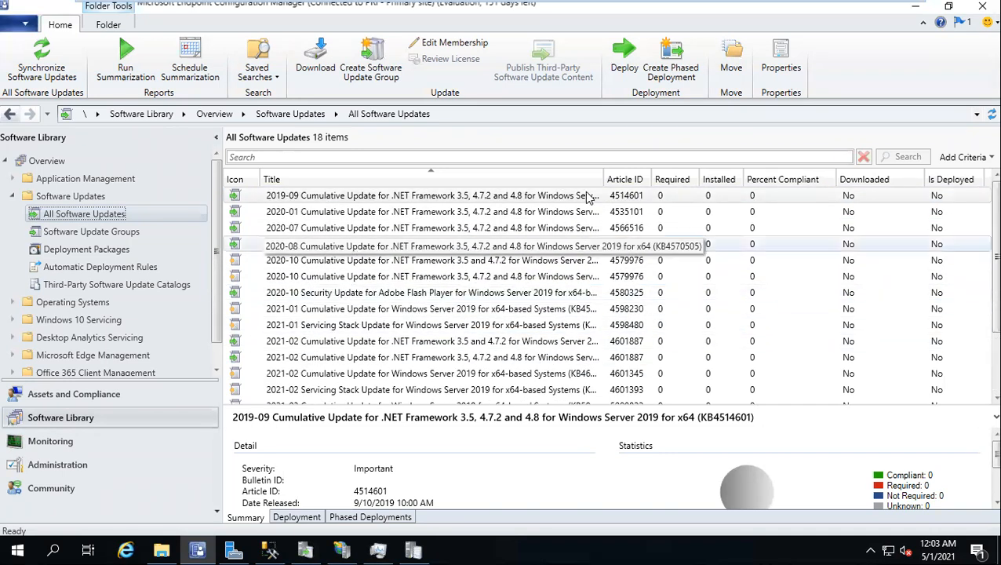
{"action": "left_click_drag", "start_coordinate": [598, 169], "coordinate": [950, 161]}
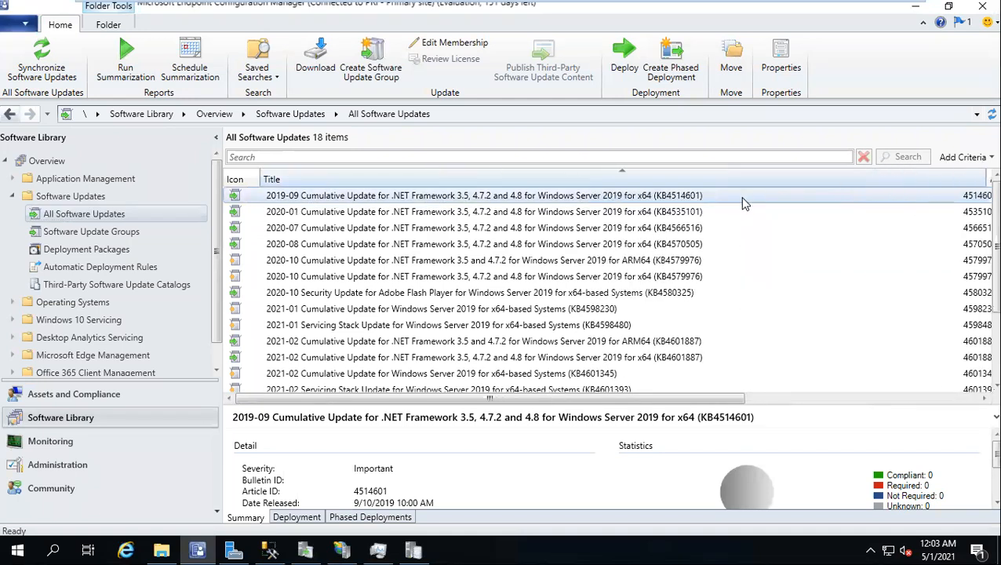
{"action": "scroll", "coordinate": [633, 348], "scroll_direction": "down", "scroll_amount": 2}
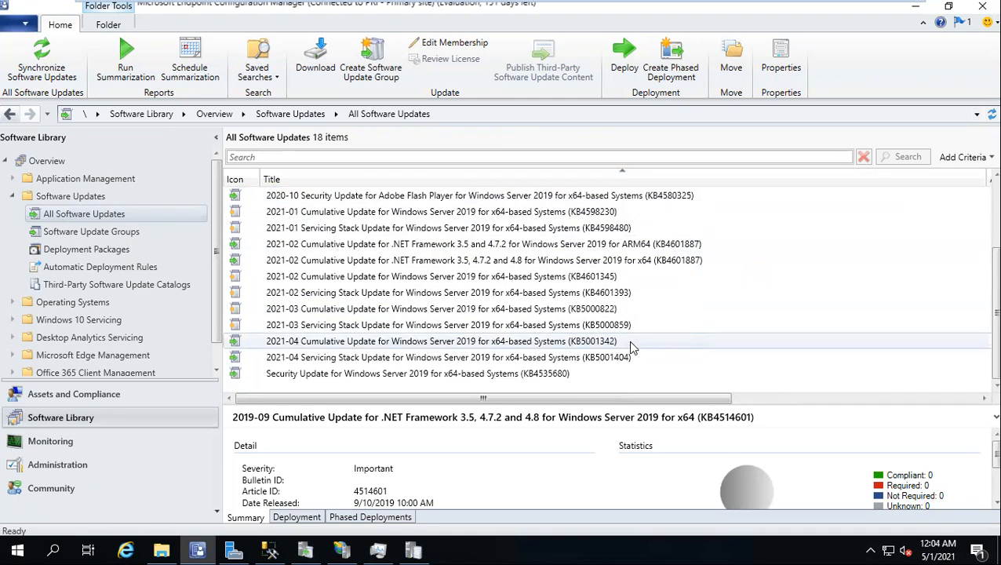
{"action": "scroll", "coordinate": [632, 347], "scroll_direction": "up", "scroll_amount": 2}
{"action": "scroll", "coordinate": [632, 347], "scroll_direction": "down", "scroll_amount": 2}
{"action": "scroll", "coordinate": [569, 284], "scroll_direction": "up", "scroll_amount": 2}
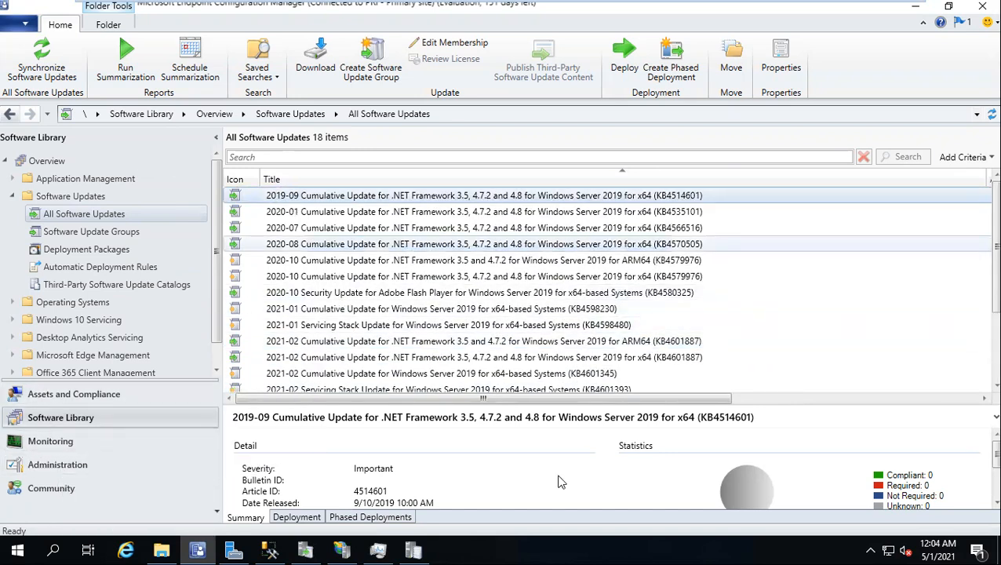
Open the Software Update Point component properties for the PRI primary site from the Administration workspace.
{"action": "left_click", "coordinate": [49, 466]}
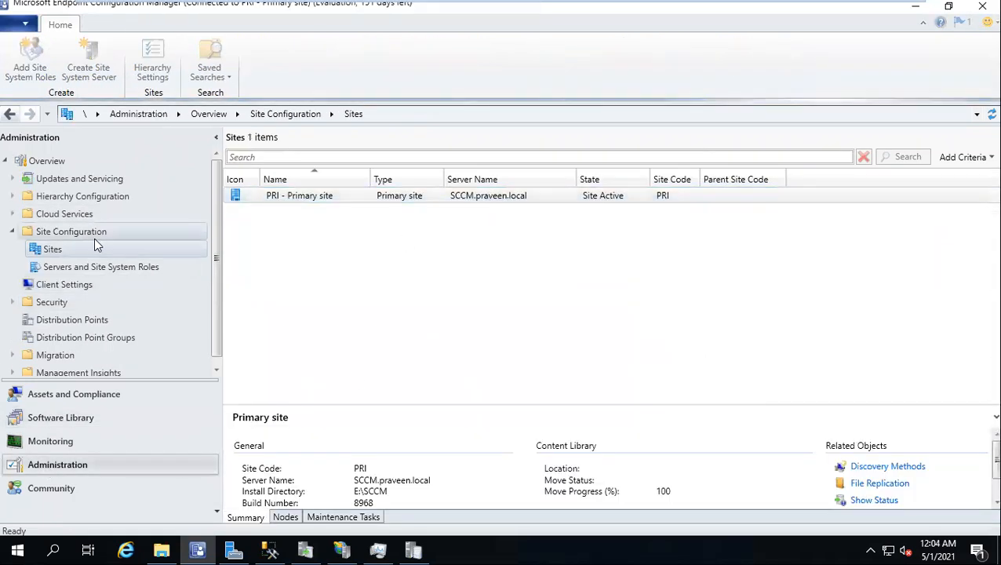
{"action": "left_click", "coordinate": [453, 203]}
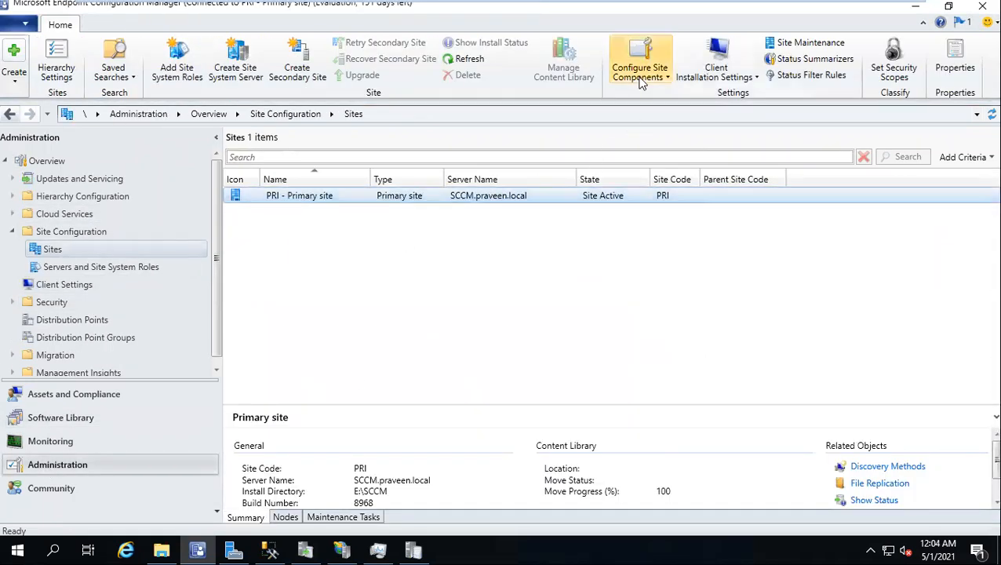
{"action": "left_click", "coordinate": [640, 75]}
{"action": "left_click", "coordinate": [663, 112]}
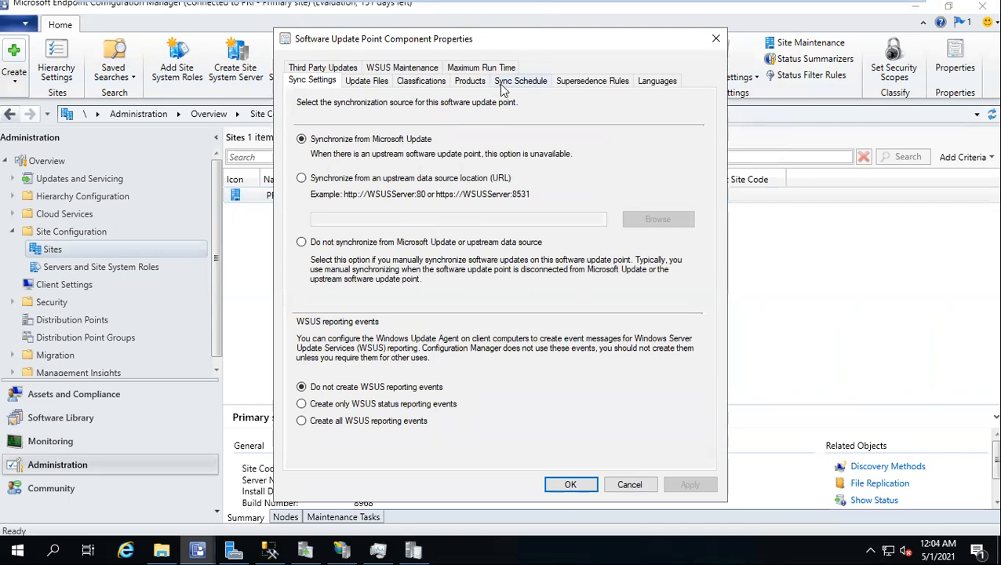
Review the products and the update classifications configured for the software update point.
{"action": "left_click", "coordinate": [501, 85]}
{"action": "left_click", "coordinate": [465, 84]}
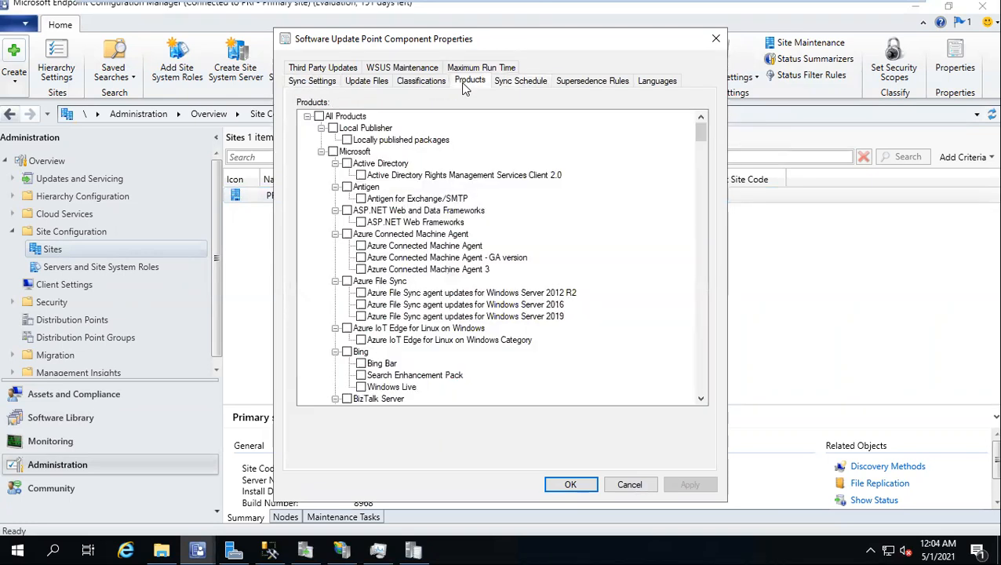
{"action": "left_click", "coordinate": [436, 83]}
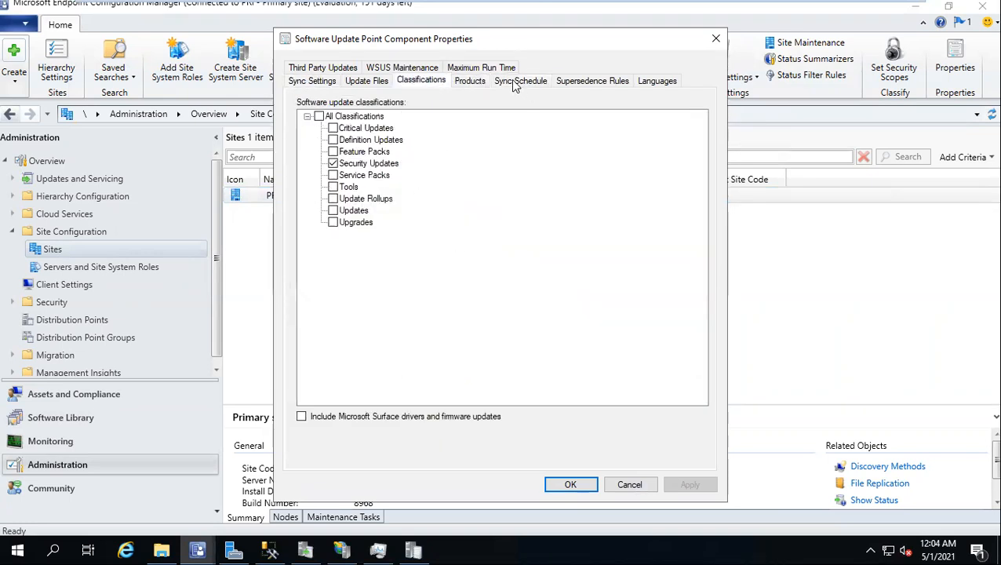
Look through the software update point's product list from Office through Windows 10 to the Windows Server entries.
{"action": "left_click", "coordinate": [463, 83]}
{"action": "scroll", "coordinate": [517, 253], "scroll_direction": "down", "scroll_amount": 10}
{"action": "scroll", "coordinate": [518, 253], "scroll_direction": "down", "scroll_amount": 20}
{"action": "scroll", "coordinate": [518, 252], "scroll_direction": "down", "scroll_amount": 16}
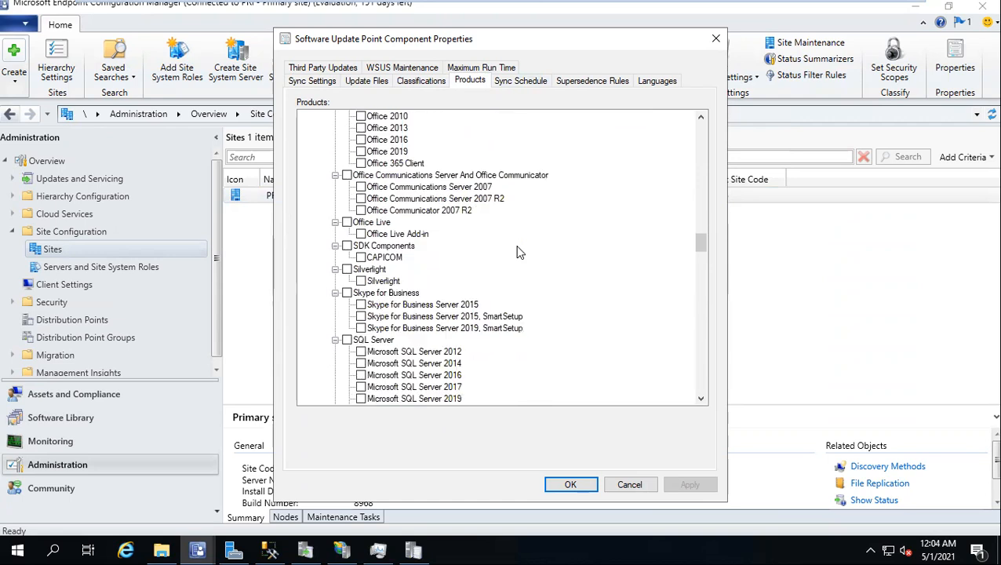
{"action": "scroll", "coordinate": [518, 253], "scroll_direction": "up", "scroll_amount": 3}
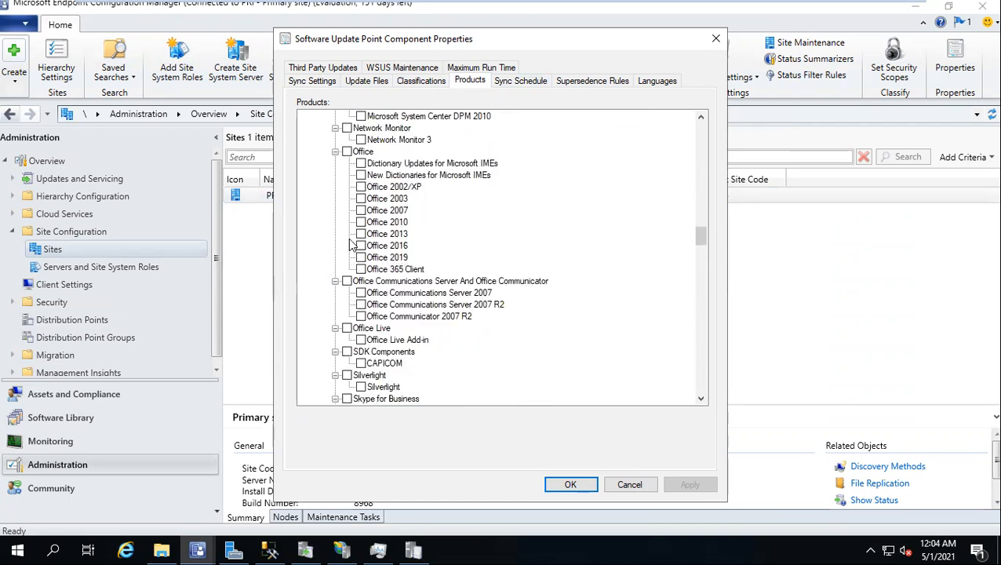
{"action": "scroll", "coordinate": [474, 280], "scroll_direction": "down", "scroll_amount": 9}
{"action": "scroll", "coordinate": [474, 287], "scroll_direction": "down", "scroll_amount": 14}
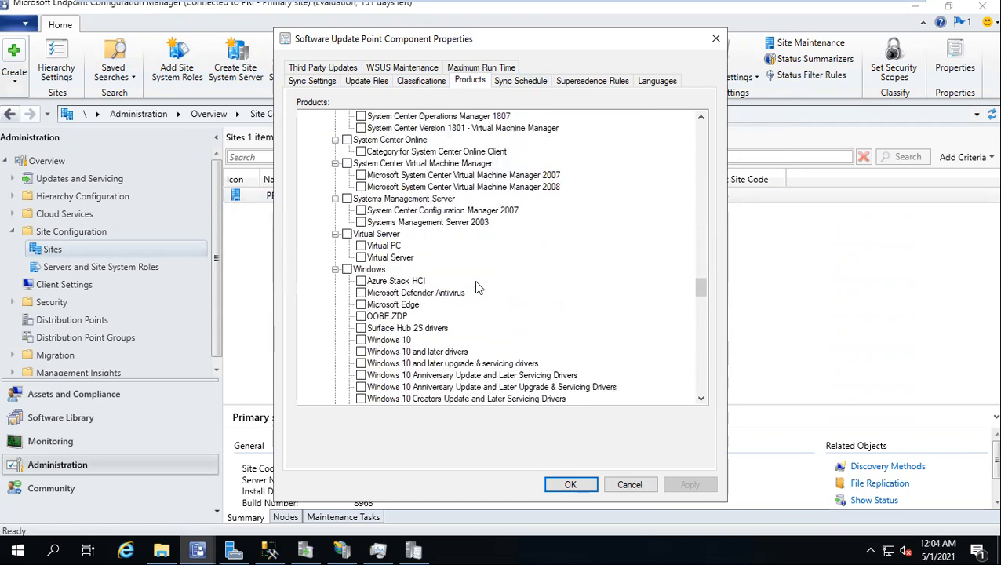
{"action": "scroll", "coordinate": [477, 291], "scroll_direction": "down", "scroll_amount": 1}
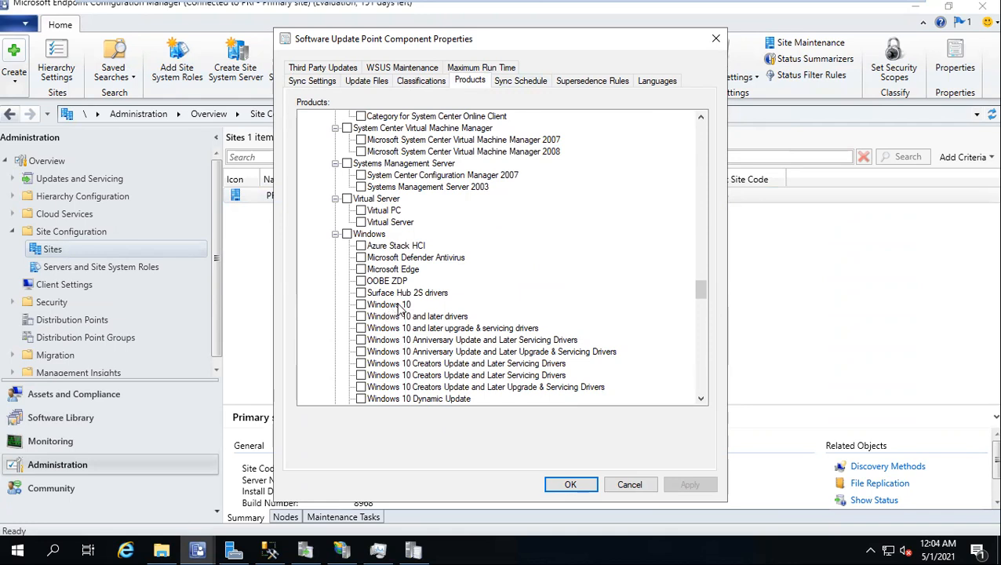
{"action": "scroll", "coordinate": [400, 307], "scroll_direction": "down", "scroll_amount": 10}
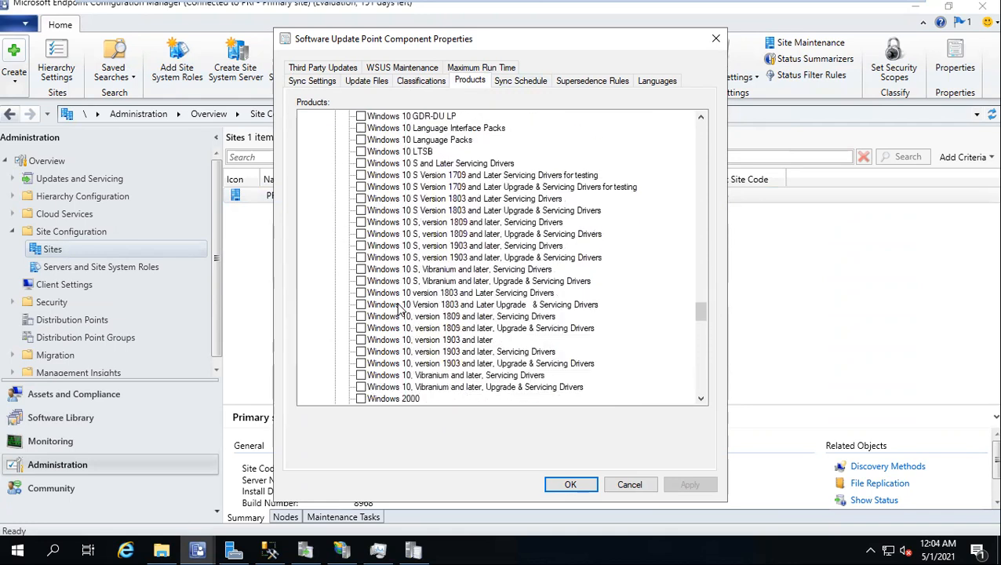
{"action": "scroll", "coordinate": [400, 307], "scroll_direction": "down", "scroll_amount": 2}
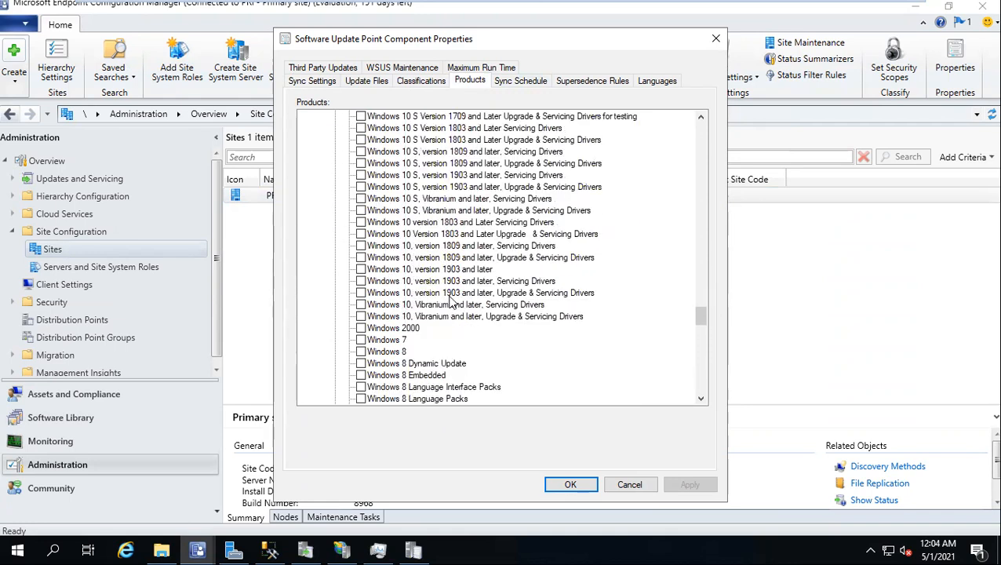
{"action": "scroll", "coordinate": [451, 302], "scroll_direction": "down", "scroll_amount": 10}
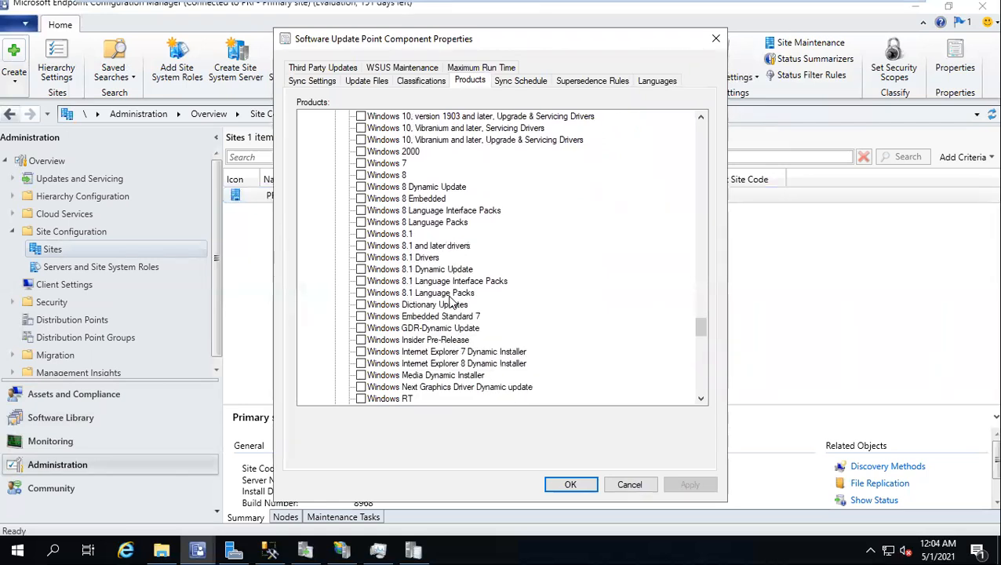
{"action": "scroll", "coordinate": [451, 302], "scroll_direction": "down", "scroll_amount": 7}
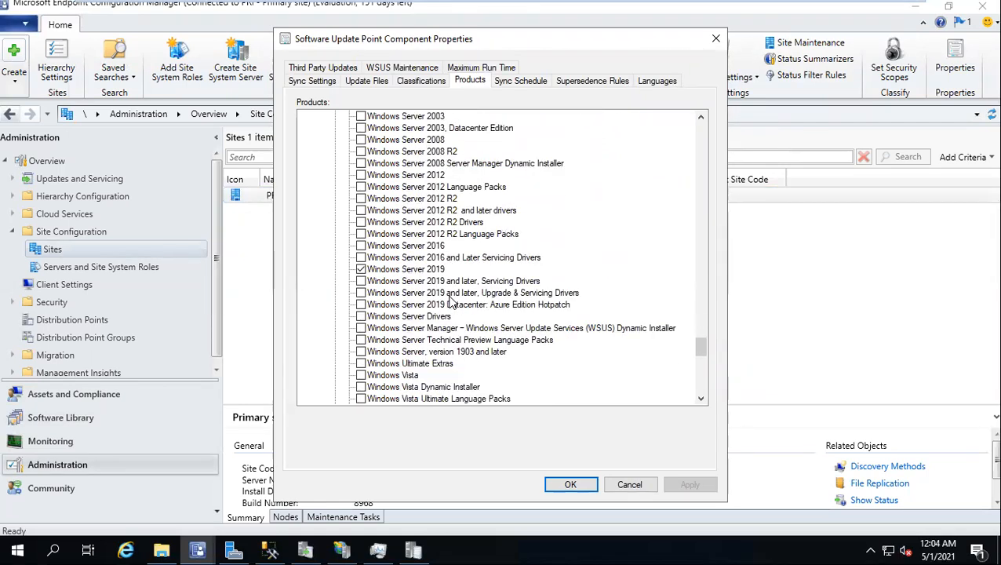
Add "Windows 10, version 1903 and later" to the synchronized products and save the component properties.
{"action": "scroll", "coordinate": [451, 302], "scroll_direction": "up", "scroll_amount": 14}
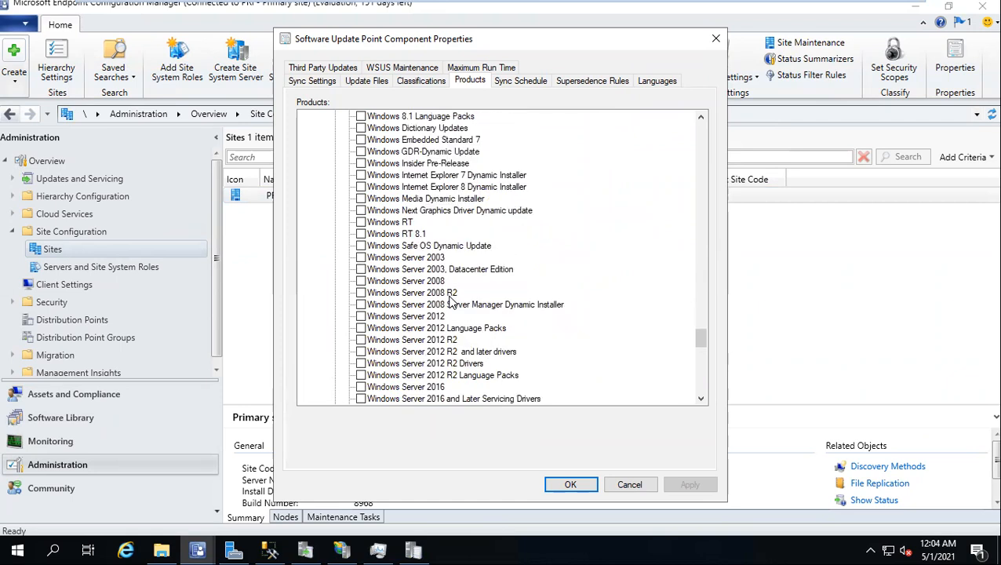
{"action": "scroll", "coordinate": [451, 302], "scroll_direction": "up", "scroll_amount": 4}
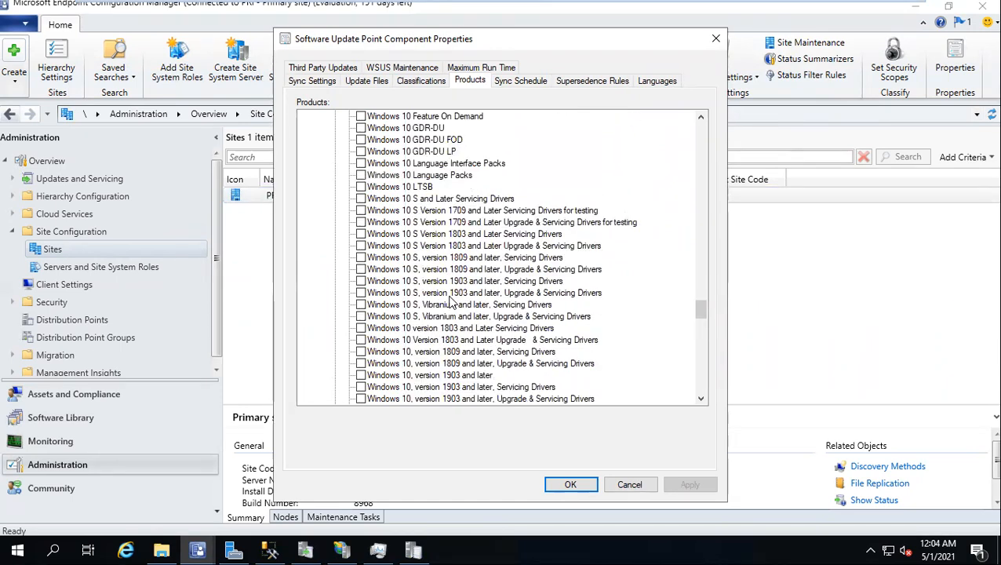
{"action": "scroll", "coordinate": [451, 302], "scroll_direction": "down", "scroll_amount": 1}
{"action": "scroll", "coordinate": [451, 302], "scroll_direction": "down", "scroll_amount": 1}
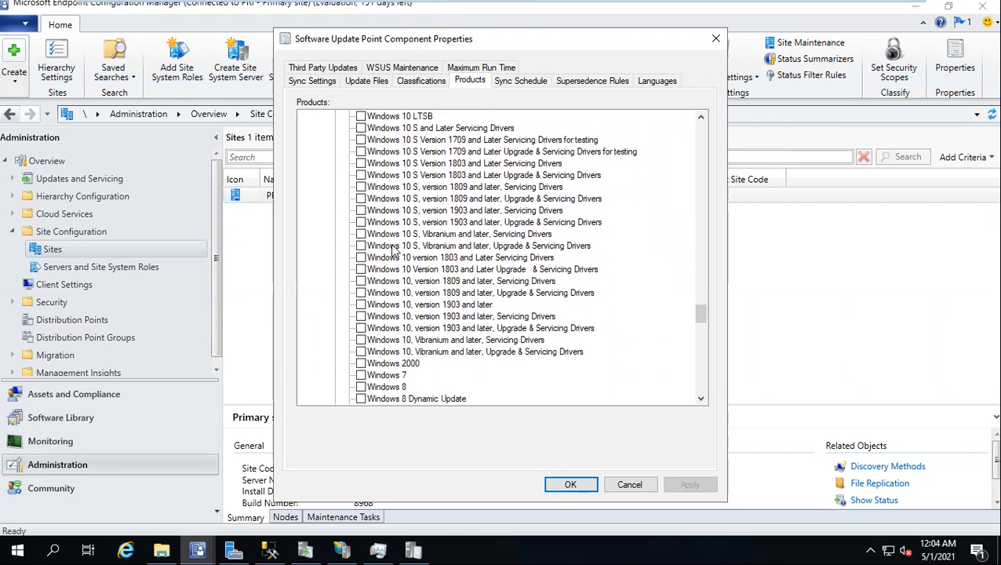
{"action": "left_click", "coordinate": [361, 305]}
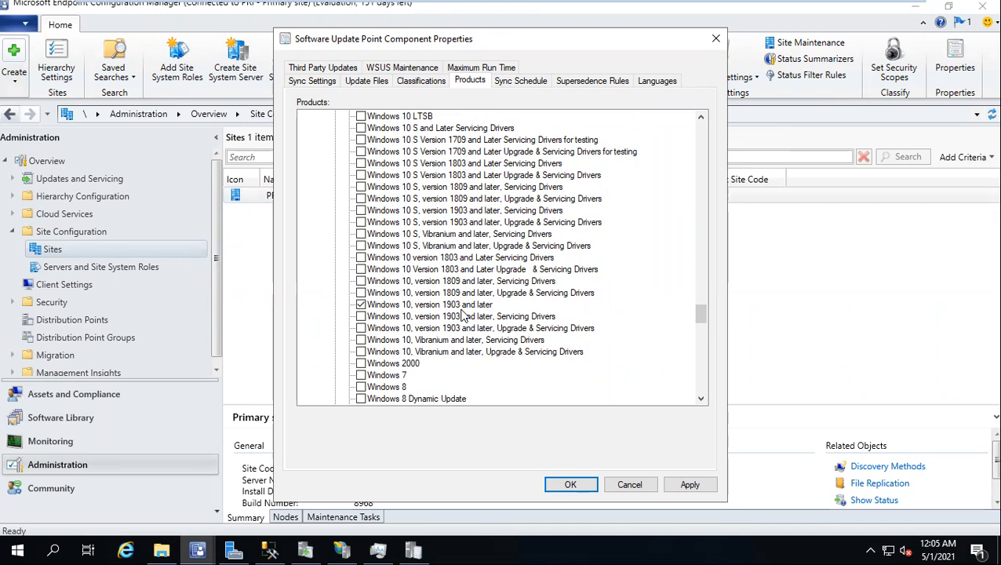
{"action": "scroll", "coordinate": [463, 314], "scroll_direction": "up", "scroll_amount": 7}
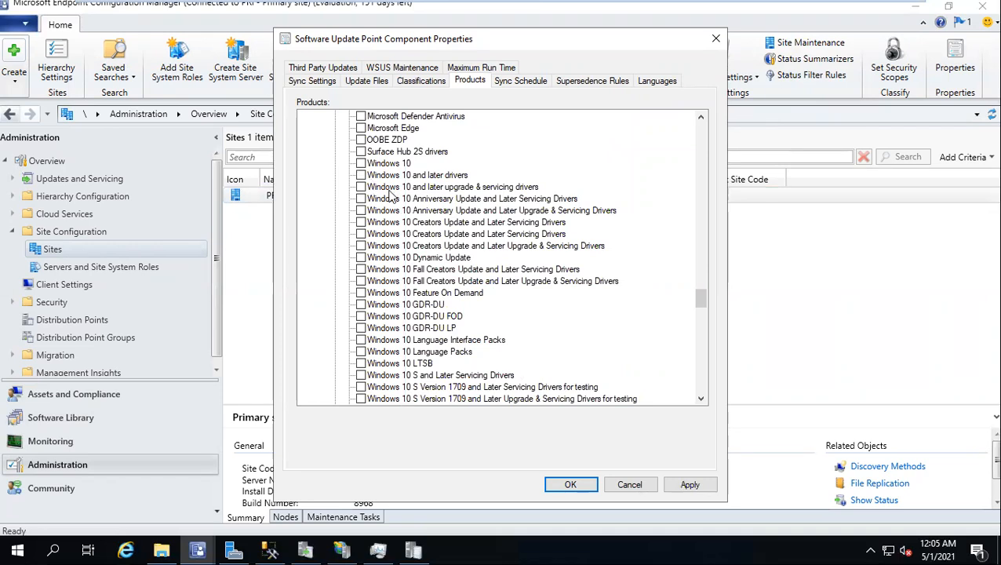
{"action": "scroll", "coordinate": [392, 314], "scroll_direction": "down", "scroll_amount": 6}
{"action": "left_click", "coordinate": [361, 339]}
{"action": "scroll", "coordinate": [392, 347], "scroll_direction": "down", "scroll_amount": 2}
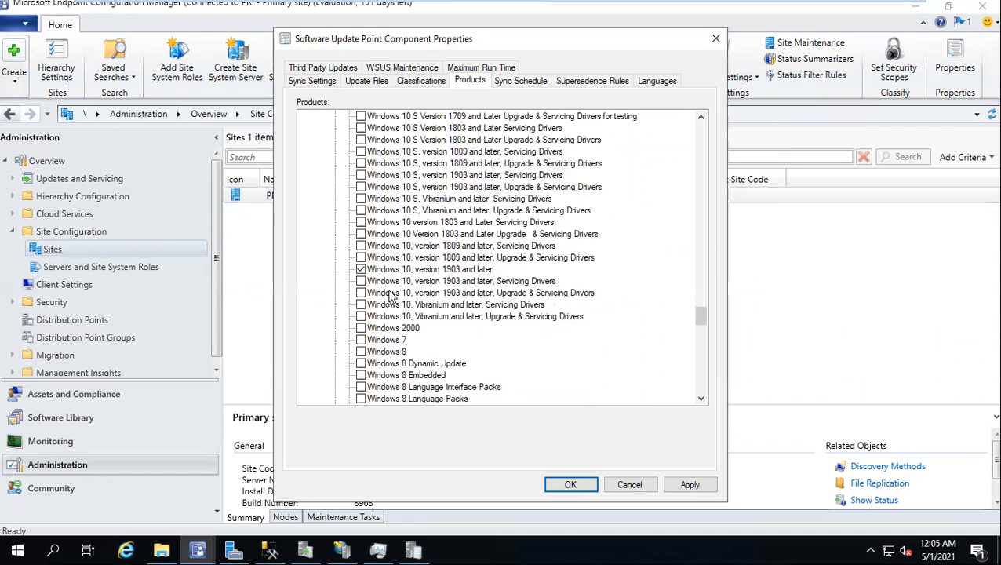
{"action": "scroll", "coordinate": [386, 329], "scroll_direction": "up", "scroll_amount": 7}
{"action": "scroll", "coordinate": [384, 323], "scroll_direction": "up", "scroll_amount": 3}
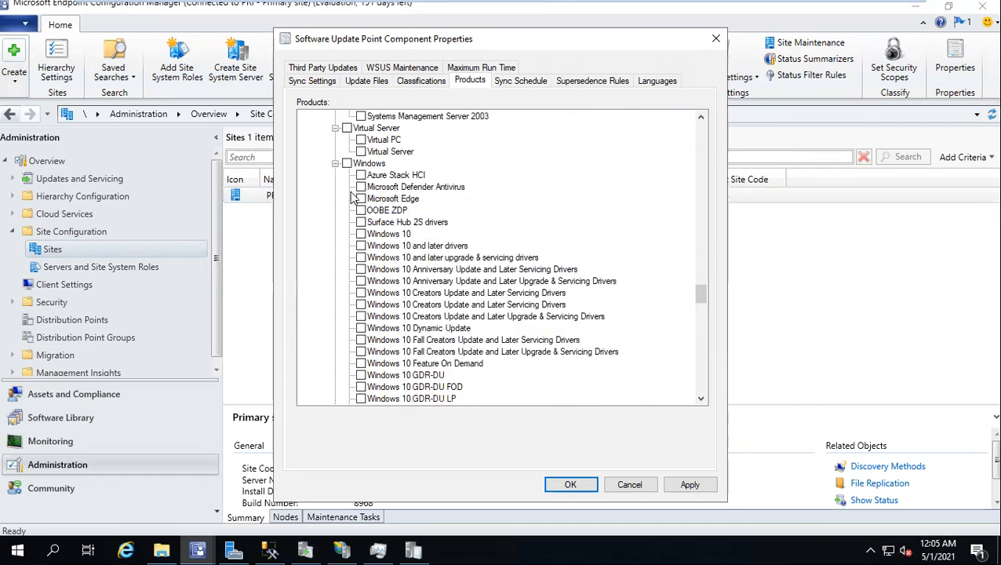
{"action": "left_click", "coordinate": [560, 487]}
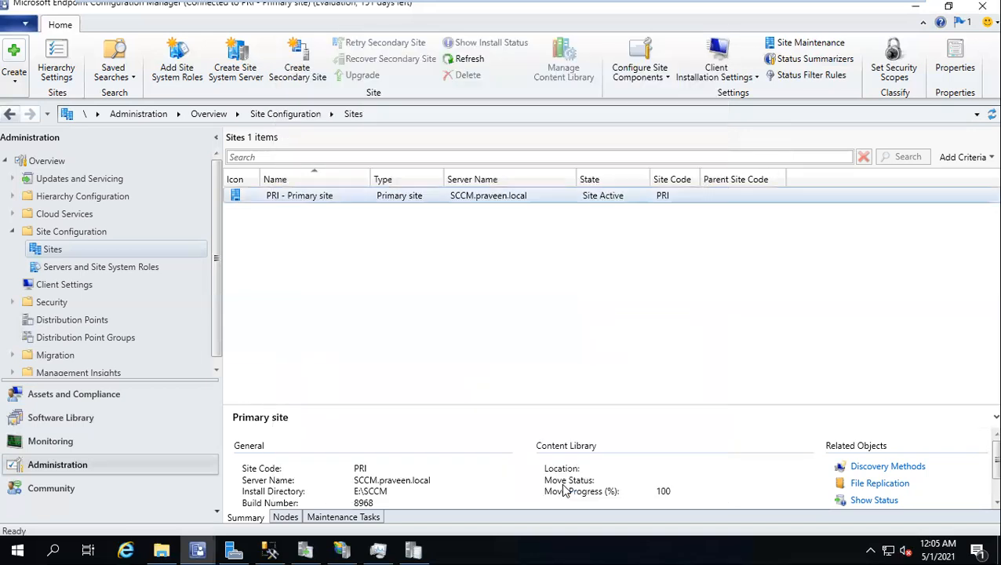
Return to the Software Library and open a site-connected Windows PowerShell session, answering the publisher prompts with R and A.
{"action": "left_click", "coordinate": [69, 418]}
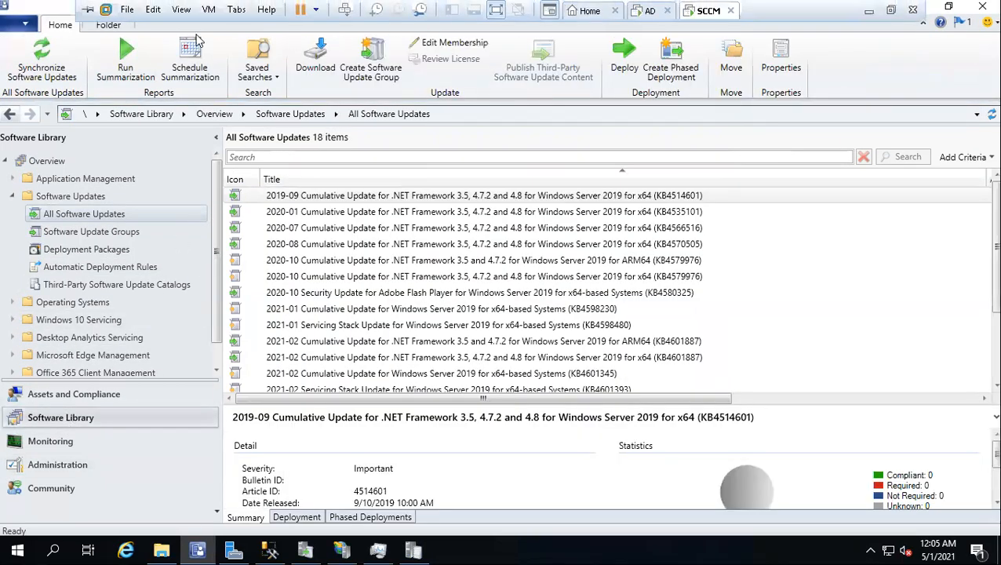
{"action": "left_click", "coordinate": [8, 28]}
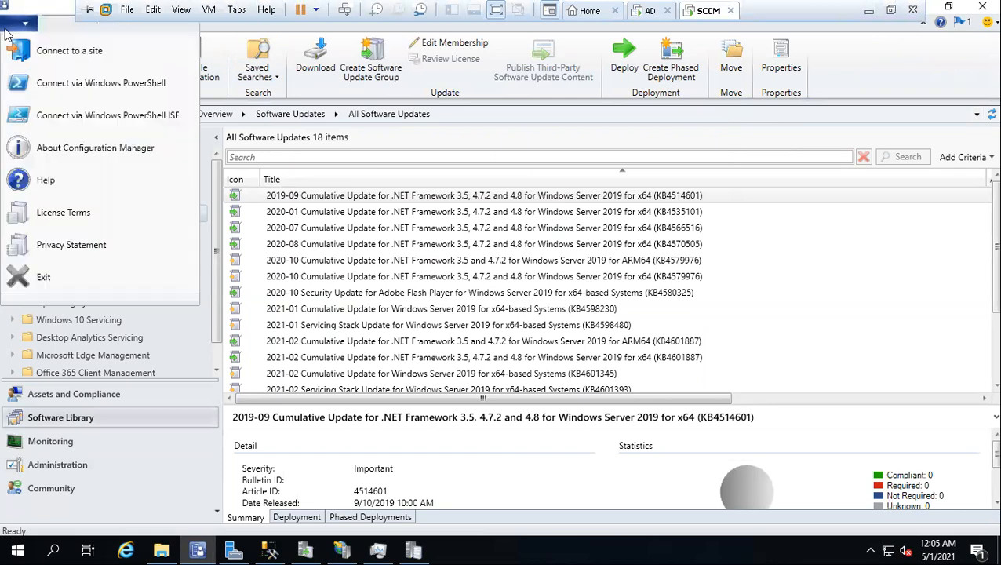
{"action": "left_click", "coordinate": [74, 84]}
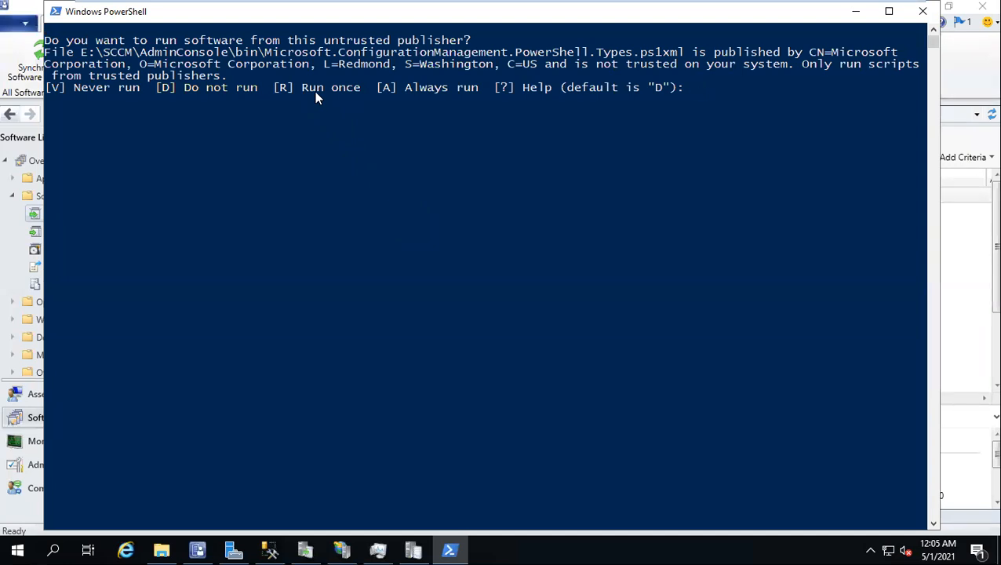
{"action": "type", "text": "R"}
{"action": "key", "text": "Return"}
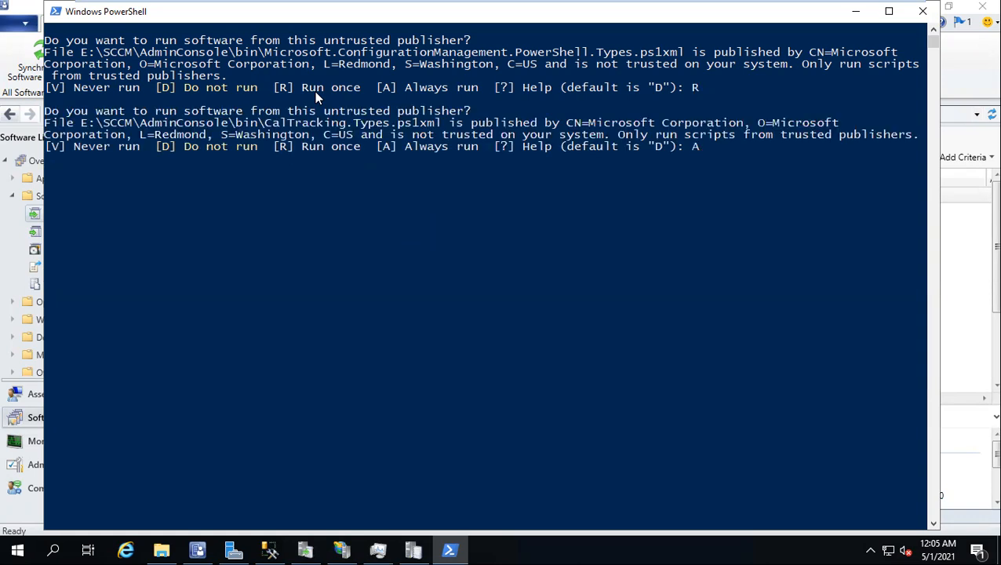
{"action": "key", "text": "Return"}
{"action": "key", "text": "Return"}
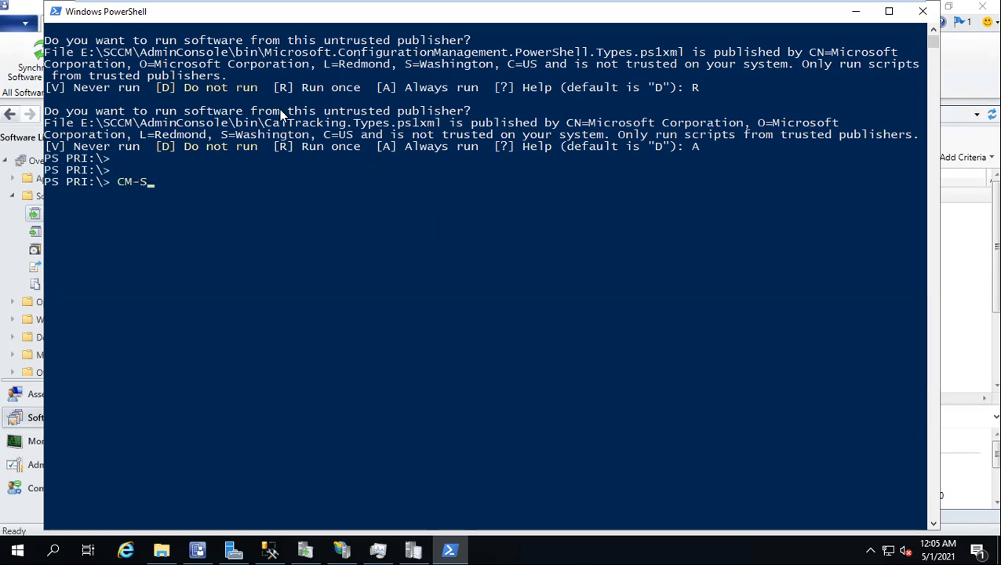
Try to run Sync-CMSoftwareUpdate with the -FullSync parameter and no argument.
{"action": "key", "text": "BackSpace"}
{"action": "key", "text": "BackSpace"}
{"action": "key", "text": "BackSpace"}
{"action": "type", "text": "Sy"}
{"action": "key", "text": "Tab"}
{"action": "key", "text": "Tab"}
{"action": "key", "text": "BackSpace"}
{"action": "key", "text": "BackSpace"}
{"action": "key", "text": "BackSpace"}
{"action": "key", "text": "BackSpace"}
{"action": "key", "text": "BackSpace"}
{"action": "key", "text": "BackSpace"}
{"action": "key", "text": "BackSpace"}
{"action": "key", "text": "BackSpace"}
{"action": "key", "text": "BackSpace"}
{"action": "key", "text": "BackSpace"}
{"action": "key", "text": "BackSpace"}
{"action": "key", "text": "BackSpace"}
{"action": "key", "text": "BackSpace"}
{"action": "key", "text": "BackSpace"}
{"action": "key", "text": "BackSpace"}
{"action": "key", "text": "BackSpace"}
{"action": "key", "text": "BackSpace"}
{"action": "key", "text": "BackSpace"}
{"action": "key", "text": "BackSpace"}
{"action": "key", "text": "BackSpace"}
{"action": "key", "text": "BackSpace"}
{"action": "key", "text": "BackSpace"}
{"action": "key", "text": "BackSpace"}
{"action": "key", "text": "BackSpace"}
{"action": "type", "text": "u"}
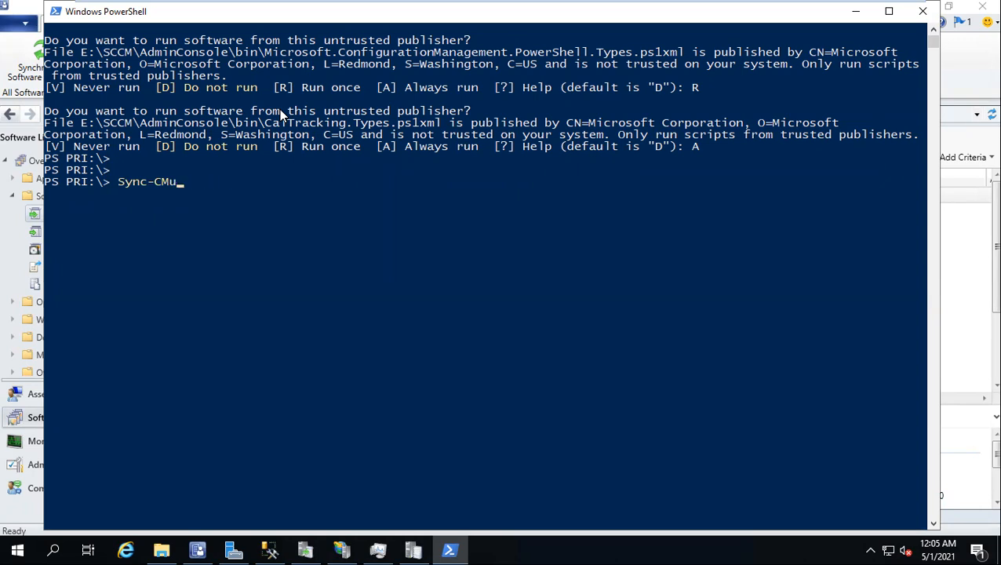
{"action": "key", "text": "BackSpace"}
{"action": "key", "text": "Tab"}
{"action": "key", "text": "Tab"}
{"action": "key", "text": "Tab"}
{"action": "key", "text": "Tab"}
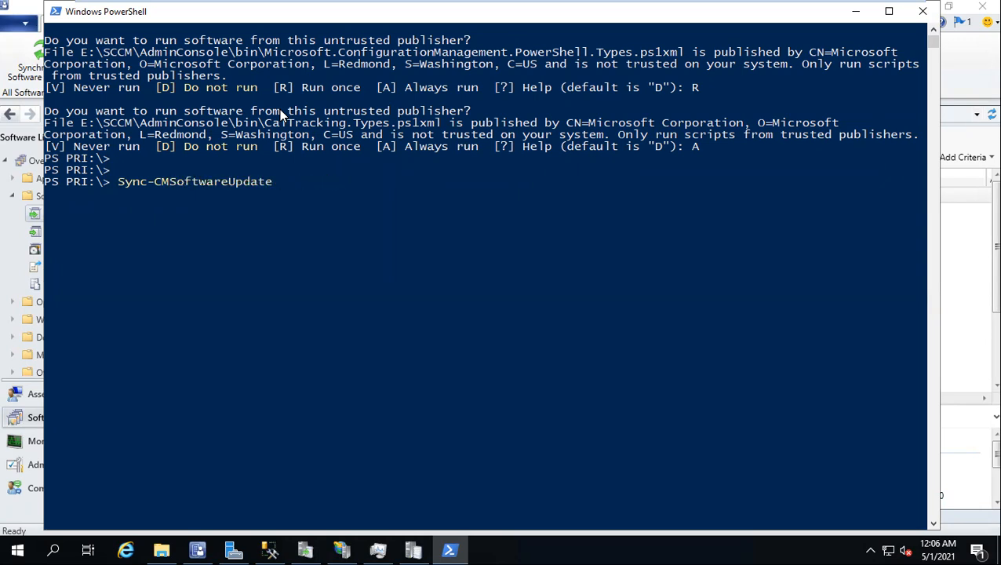
{"action": "type", "text": "FullSync"}
{"action": "key", "text": "Return"}
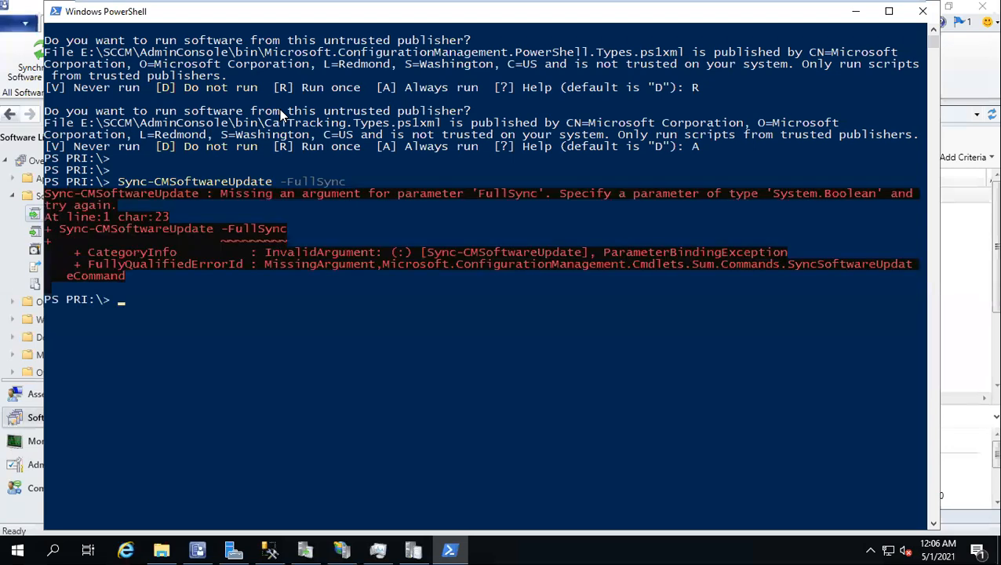
Try to run Sync-CMSoftwareUpdate -FullSync with the plain value True.
{"action": "key", "text": "Up"}
{"action": "type", "text": ".\\Application\\"}
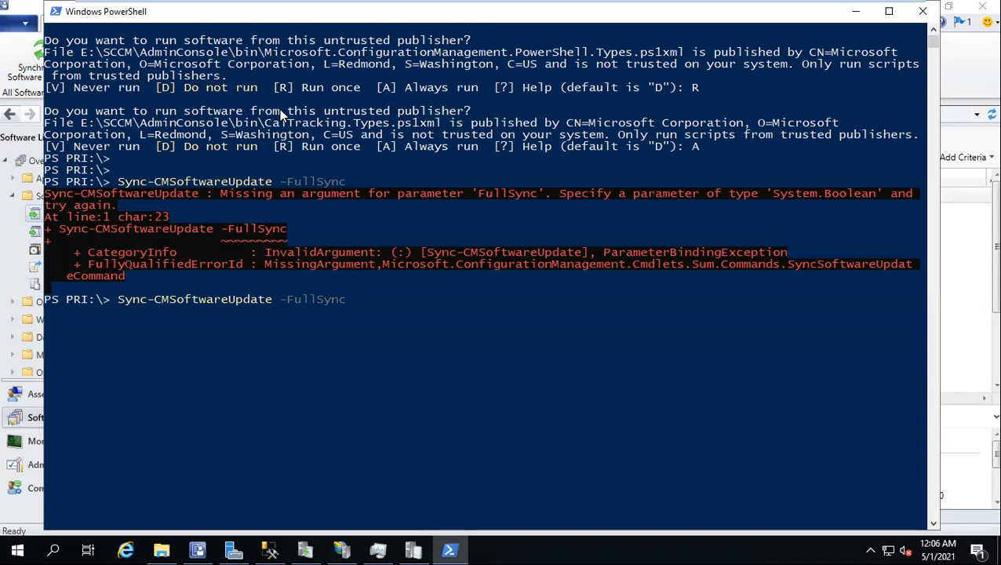
{"action": "key", "text": "Tab"}
{"action": "key", "text": "BackSpace"}
{"action": "key", "text": "BackSpace"}
{"action": "key", "text": "BackSpace"}
{"action": "key", "text": "BackSpace"}
{"action": "key", "text": "BackSpace"}
{"action": "key", "text": "BackSpace"}
{"action": "key", "text": "BackSpace"}
{"action": "key", "text": "BackSpace"}
{"action": "key", "text": "BackSpace"}
{"action": "key", "text": "BackSpace"}
{"action": "key", "text": "BackSpace"}
{"action": "key", "text": "BackSpace"}
{"action": "type", "text": "True"}
{"action": "key", "text": "Return"}
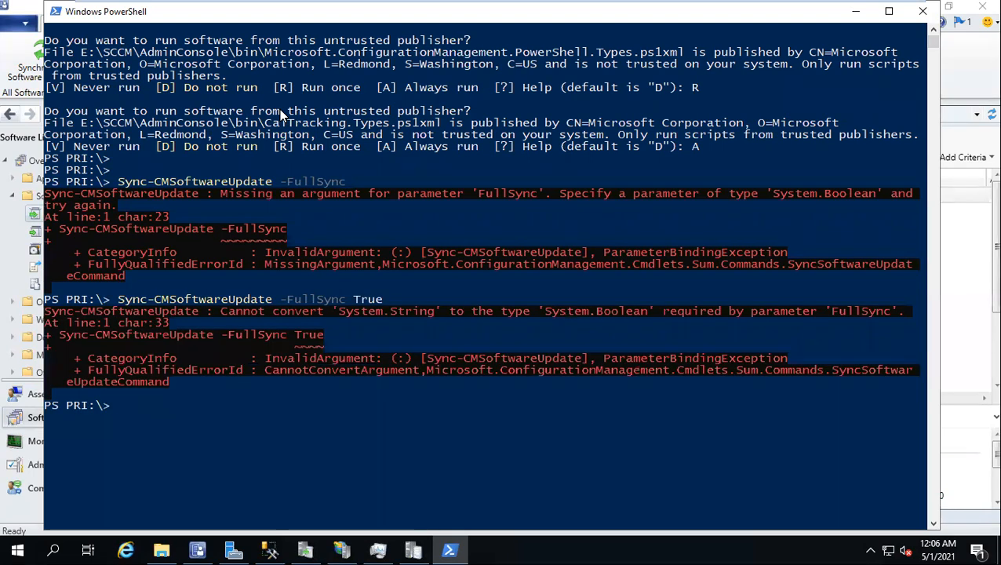
Start a full software update synchronization by running Sync-CMSoftwareUpdate -FullSync $True.
{"action": "key", "text": "Up"}
{"action": "key", "text": "Left"}
{"action": "key", "text": "Left"}
{"action": "key", "text": "Left"}
{"action": "key", "text": "Left"}
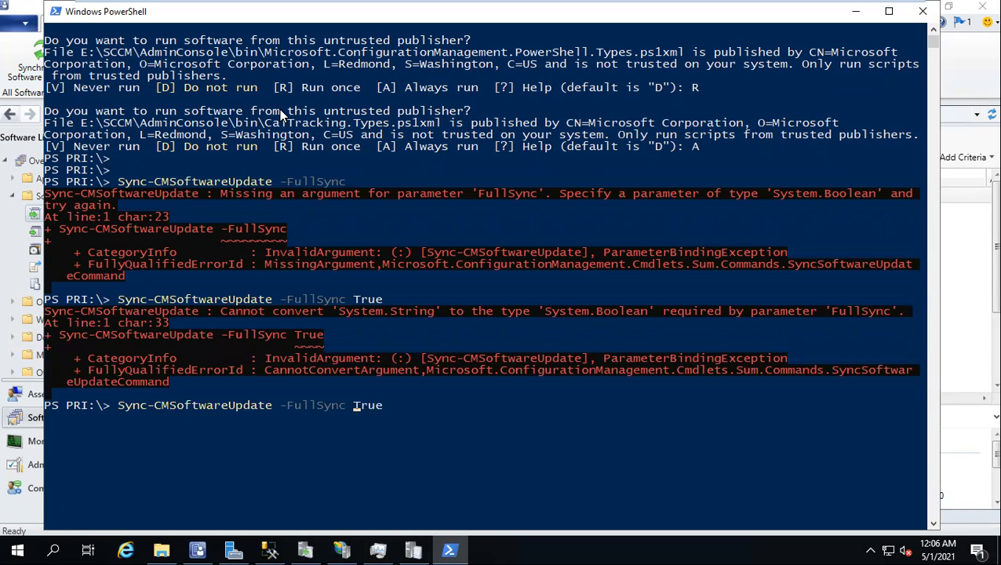
{"action": "type", "text": "$"}
{"action": "key", "text": "Return"}
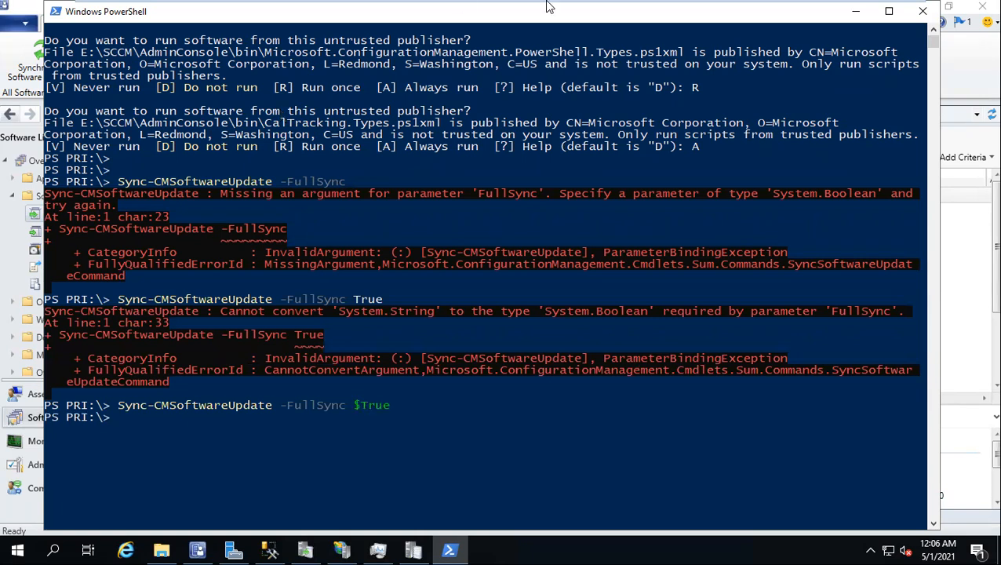
Minimize PowerShell and check the latest wsyncmgr.log entries in Configuration Manager Trace Log Tool.
{"action": "left_click", "coordinate": [856, 11]}
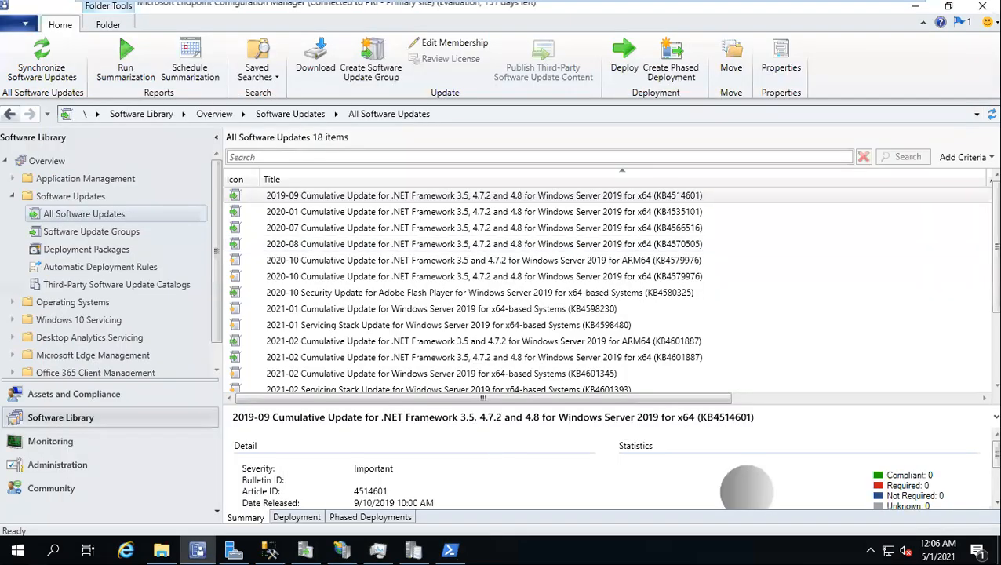
{"action": "left_click", "coordinate": [414, 550]}
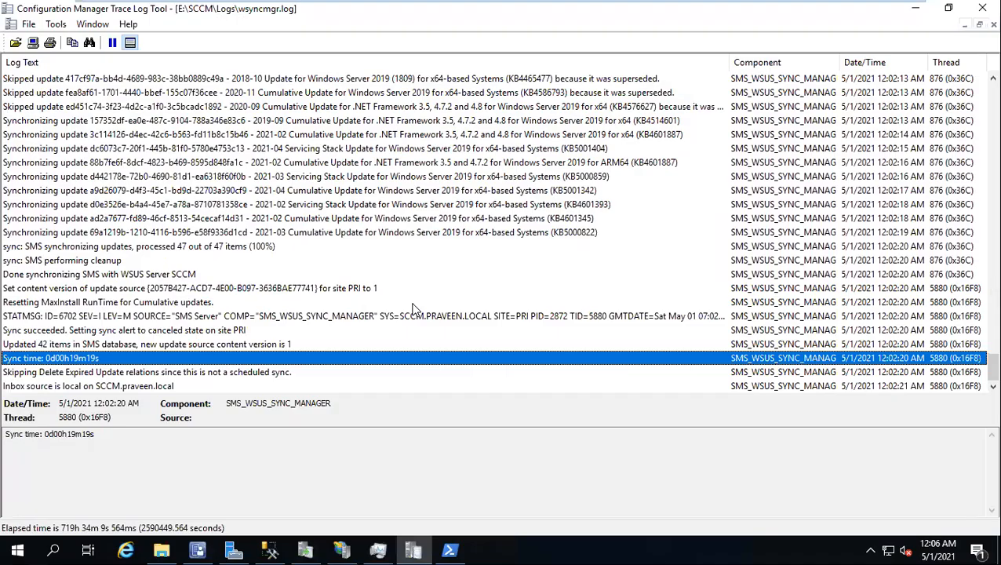
{"action": "left_click", "coordinate": [195, 384]}
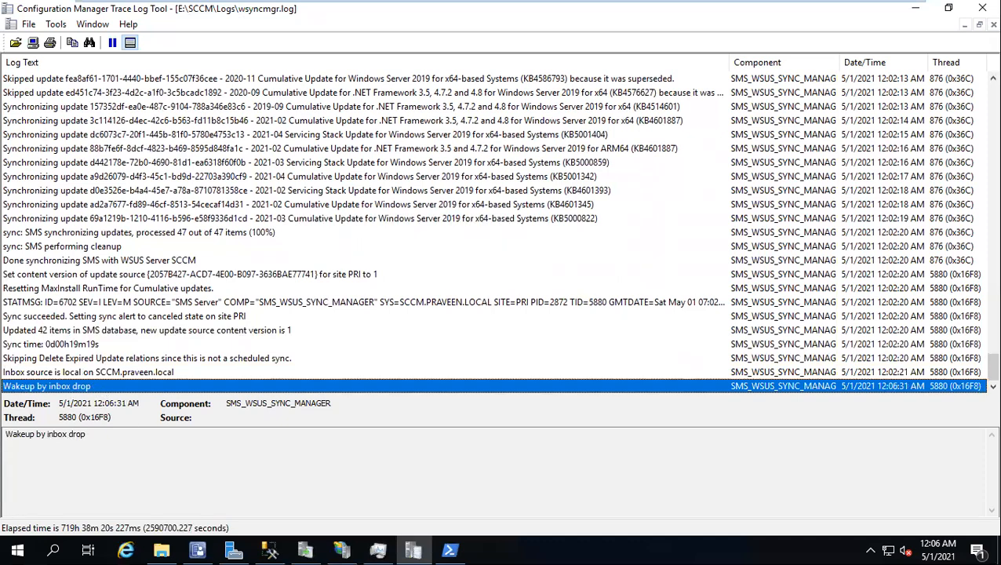
Switch to File Explorer and browse to the inboxes folder inside E:\SCCM.
{"action": "left_click", "coordinate": [167, 549]}
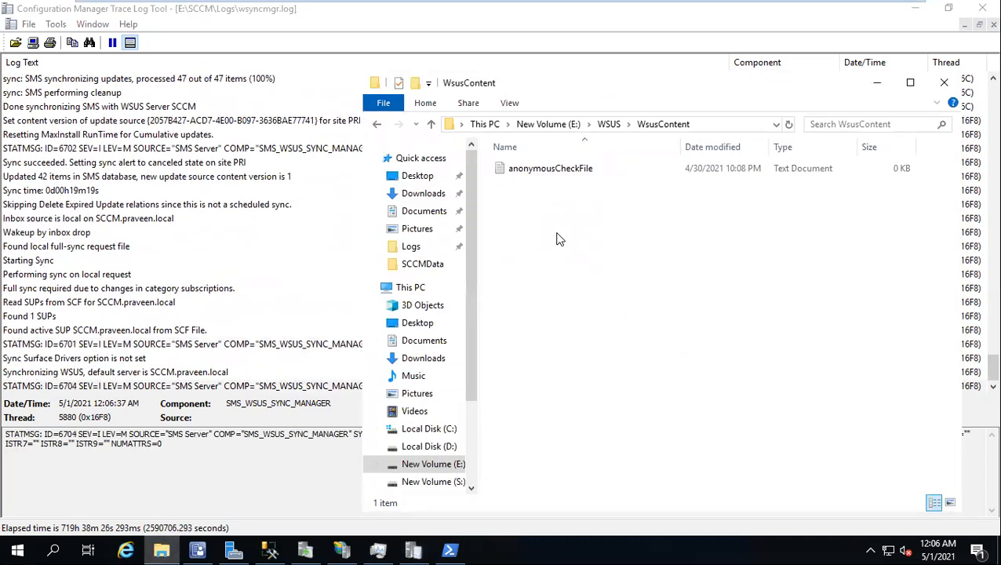
{"action": "left_click_drag", "start_coordinate": [561, 92], "coordinate": [561, 87]}
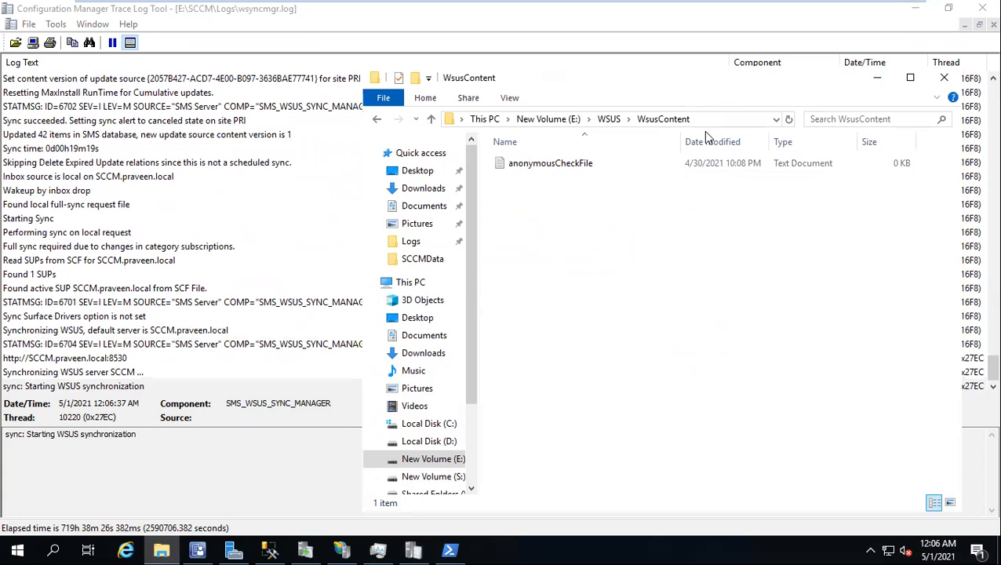
{"action": "left_click", "coordinate": [549, 119]}
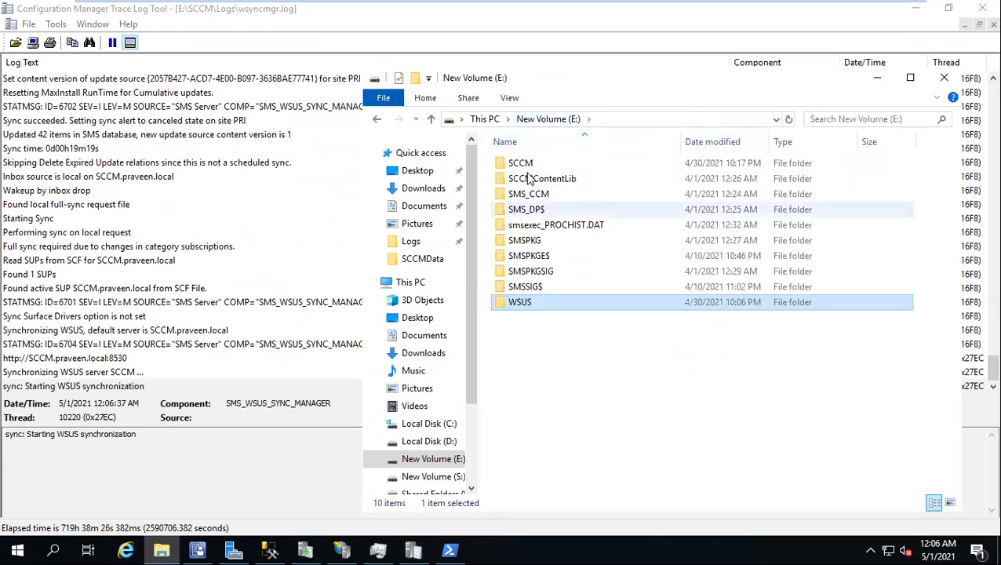
{"action": "double_click", "coordinate": [520, 163]}
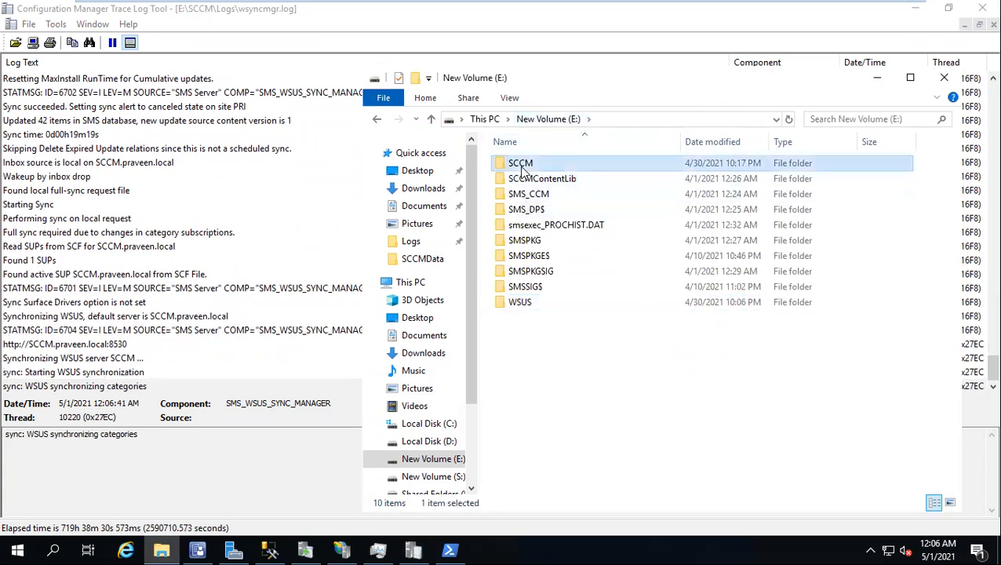
{"action": "left_click", "coordinate": [529, 415]}
{"action": "key", "text": "w"}
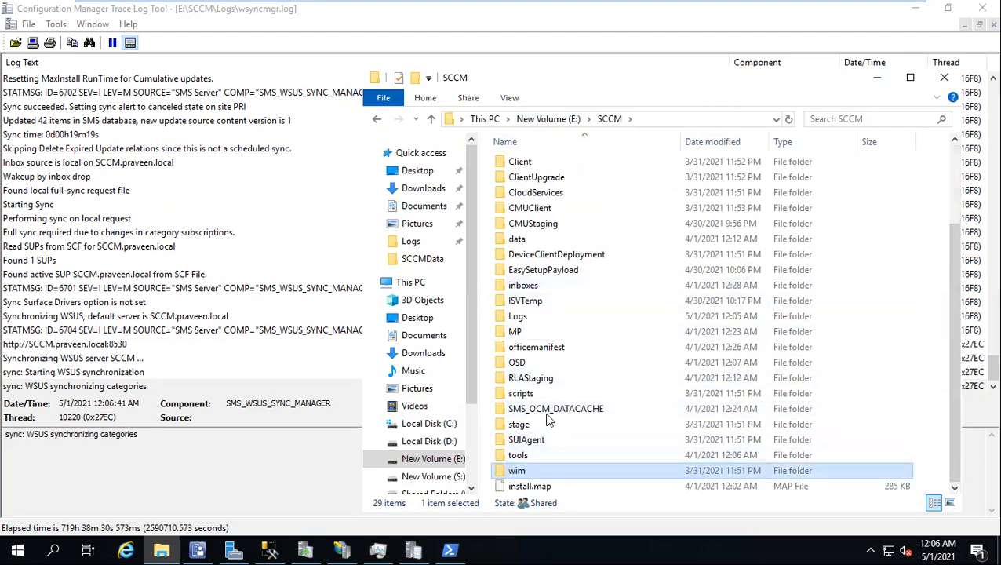
{"action": "left_click", "coordinate": [546, 242]}
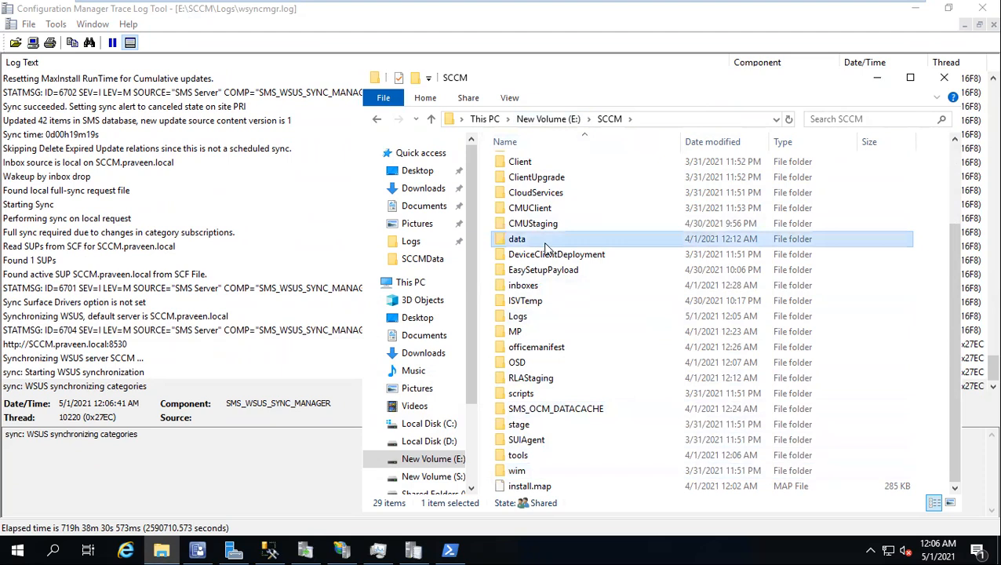
{"action": "key", "text": "i"}
{"action": "double_click", "coordinate": [522, 286]}
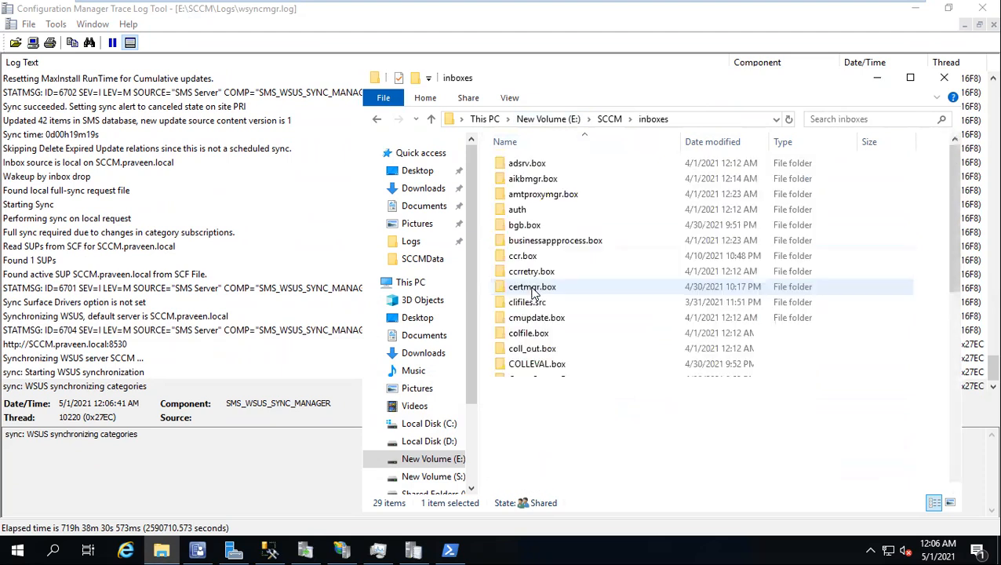
Open the wsyncmgr.box inbox folder, accept permanent access to it, and move the window aside to uncover the log.
{"action": "key", "text": "w"}
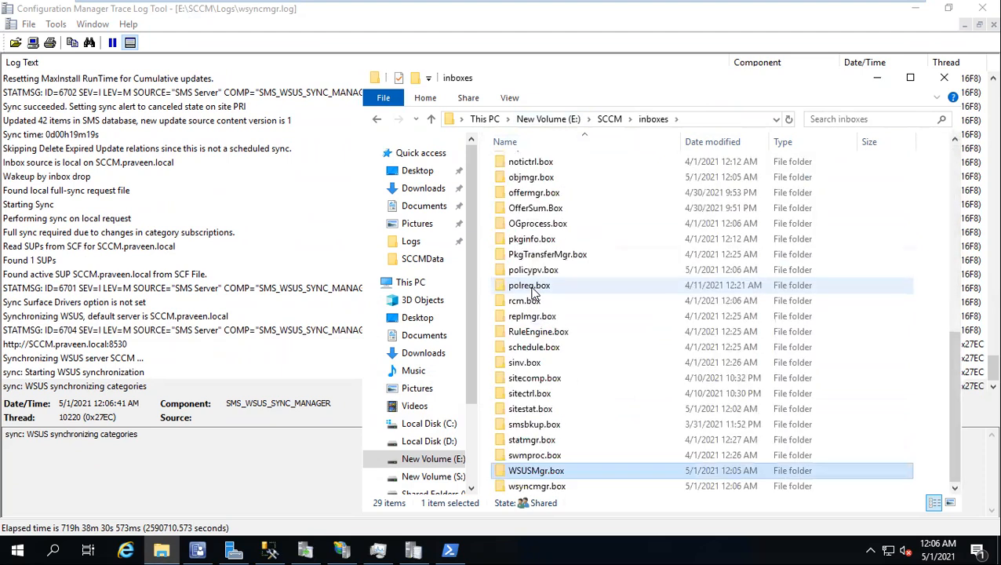
{"action": "left_click", "coordinate": [549, 486]}
{"action": "double_click", "coordinate": [549, 486]}
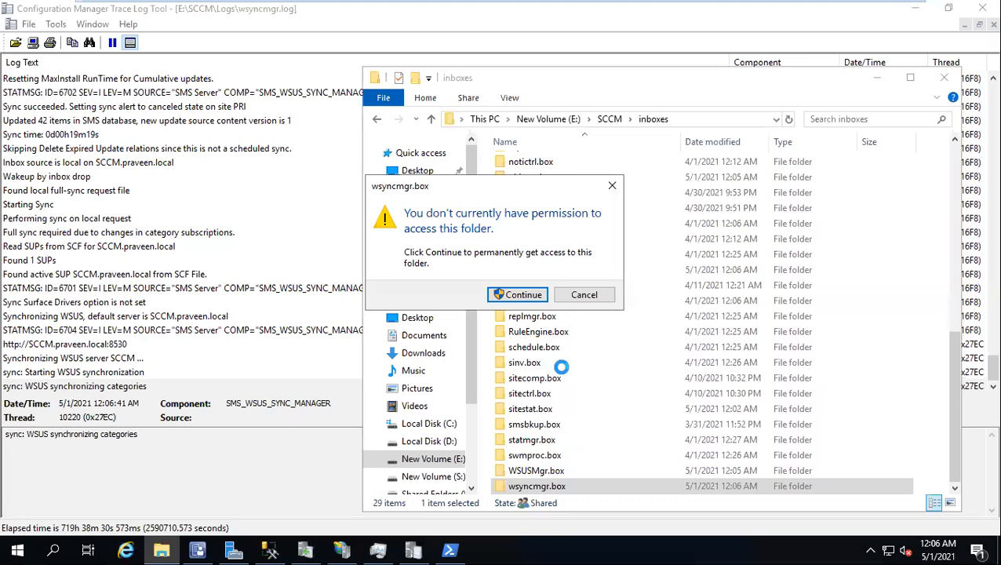
{"action": "left_click", "coordinate": [514, 354]}
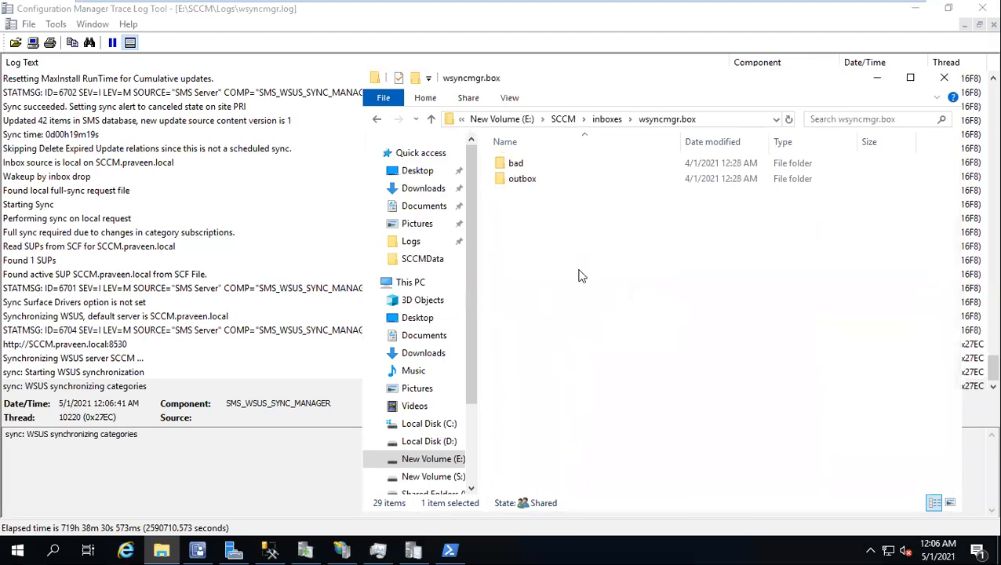
{"action": "left_click_drag", "start_coordinate": [554, 79], "coordinate": [677, 87]}
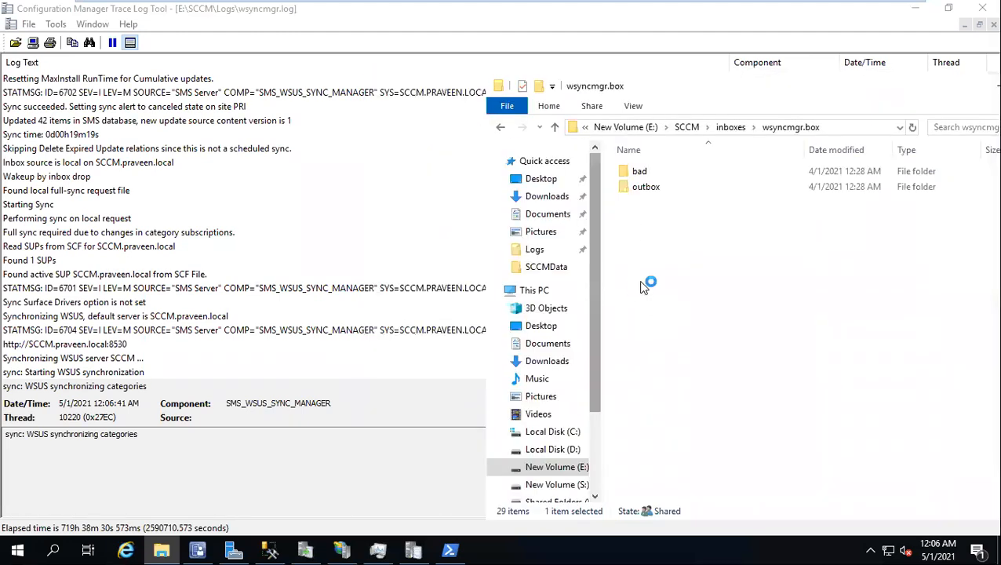
Compare the full-sync entries in wsyncmgr.log with the wsyncmgr.box folder and the Sync-CMSoftwareUpdate command in PowerShell.
{"action": "left_click", "coordinate": [328, 278]}
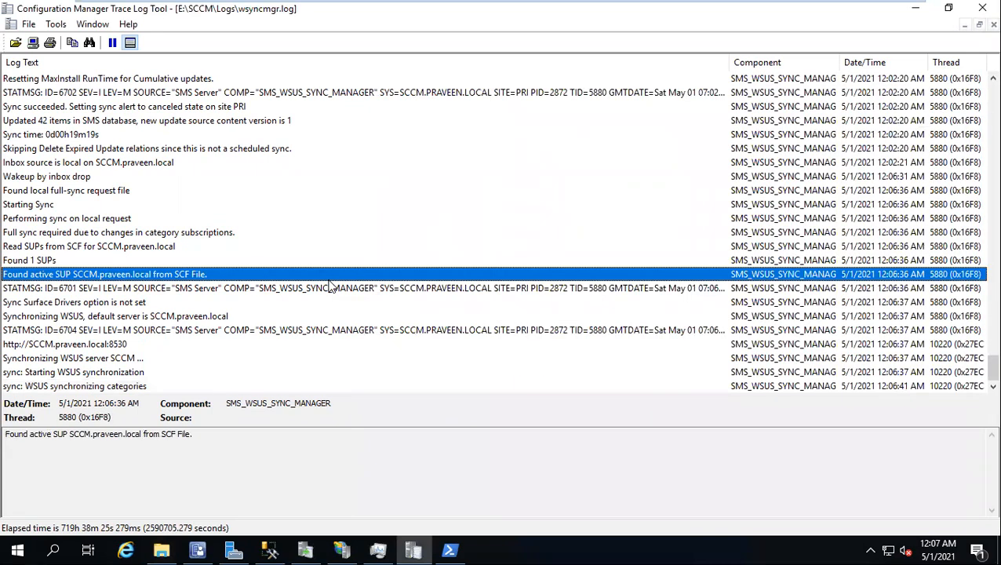
{"action": "left_click", "coordinate": [161, 550]}
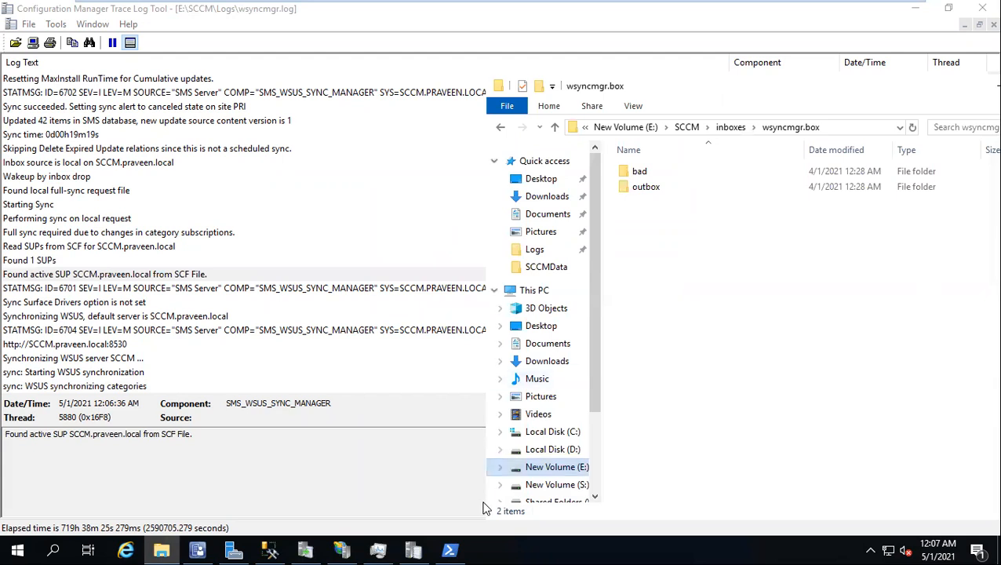
{"action": "left_click", "coordinate": [449, 550]}
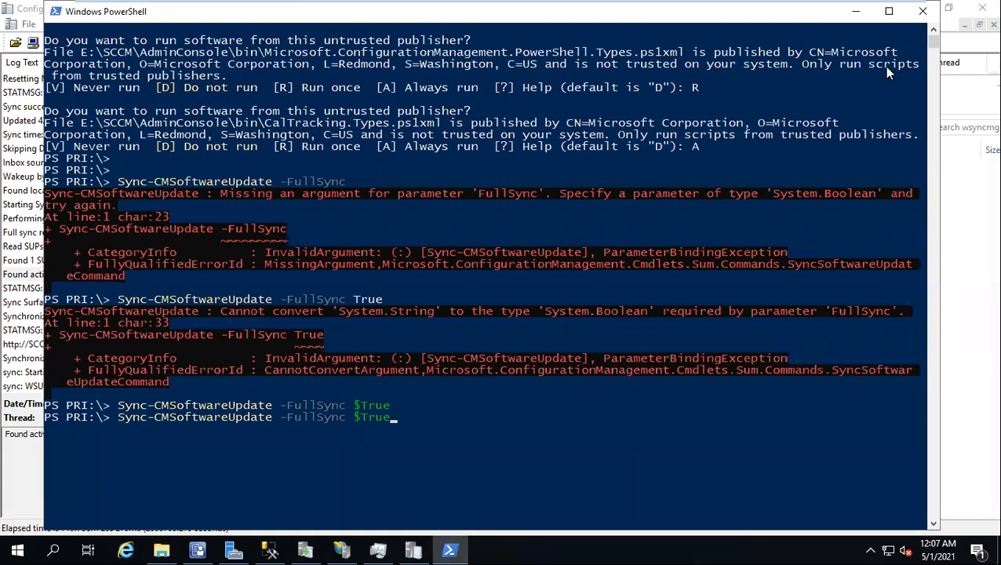
{"action": "left_click", "coordinate": [857, 12]}
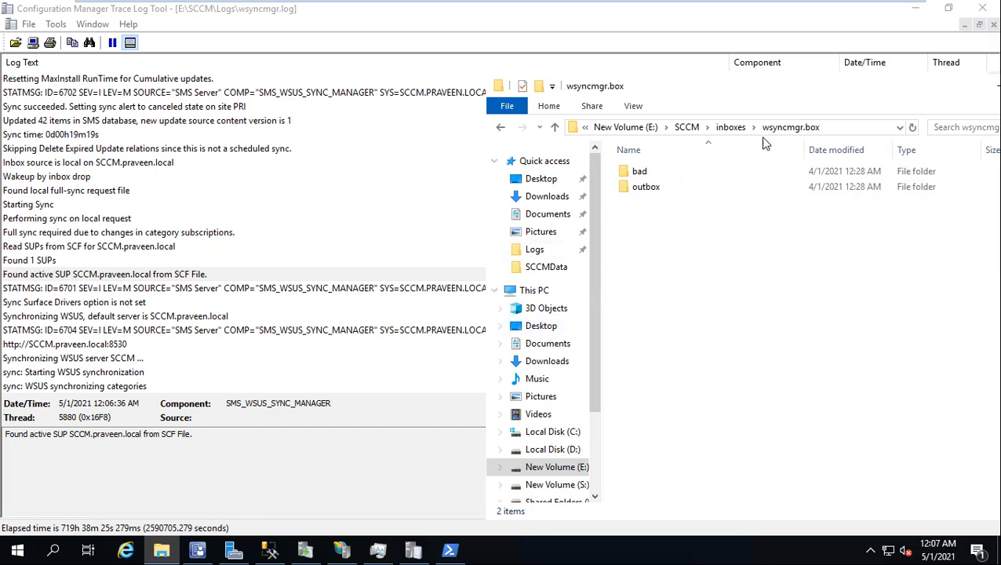
{"action": "left_click_drag", "start_coordinate": [715, 93], "coordinate": [732, 83]}
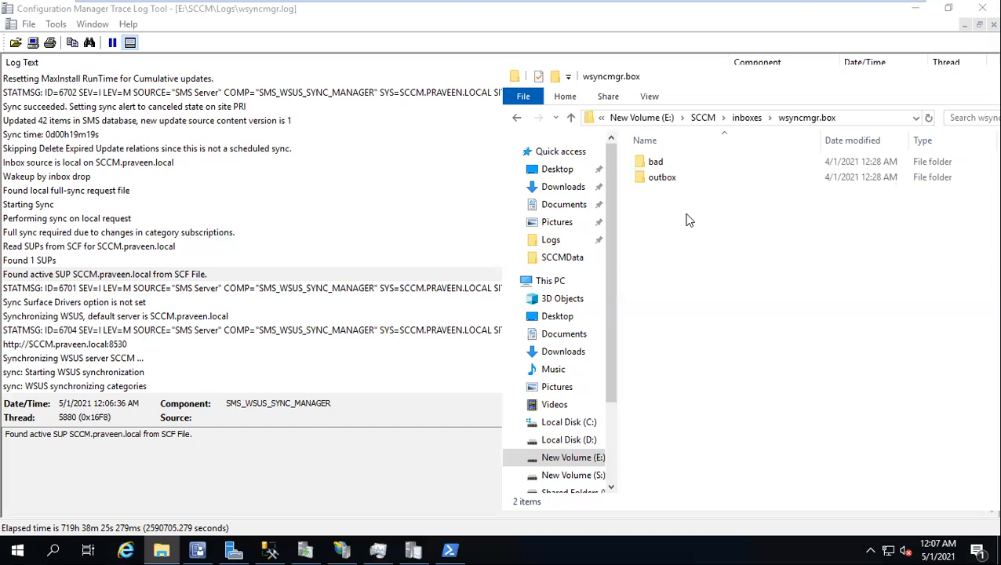
{"action": "left_click", "coordinate": [76, 346]}
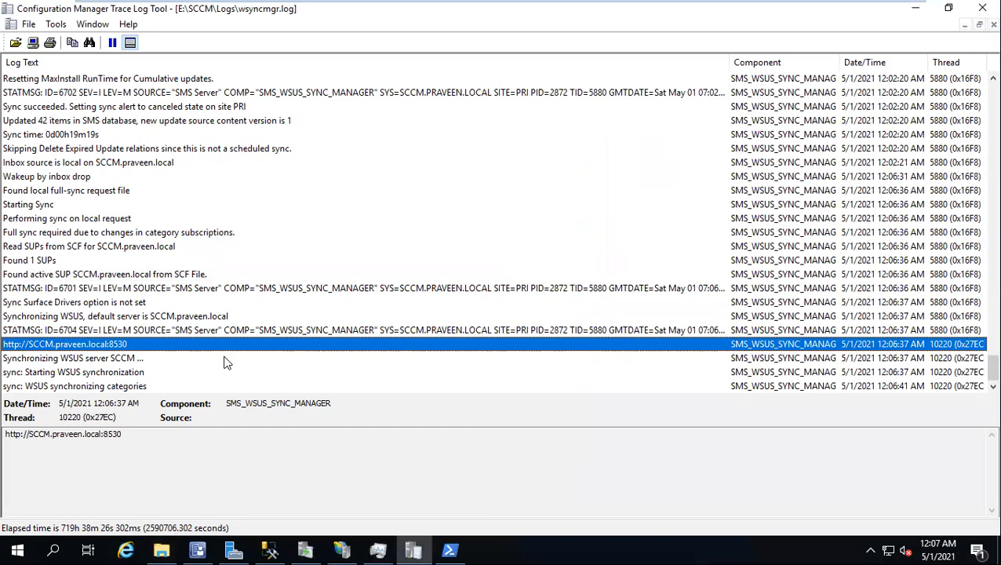
{"action": "key", "text": "alt+Tab"}
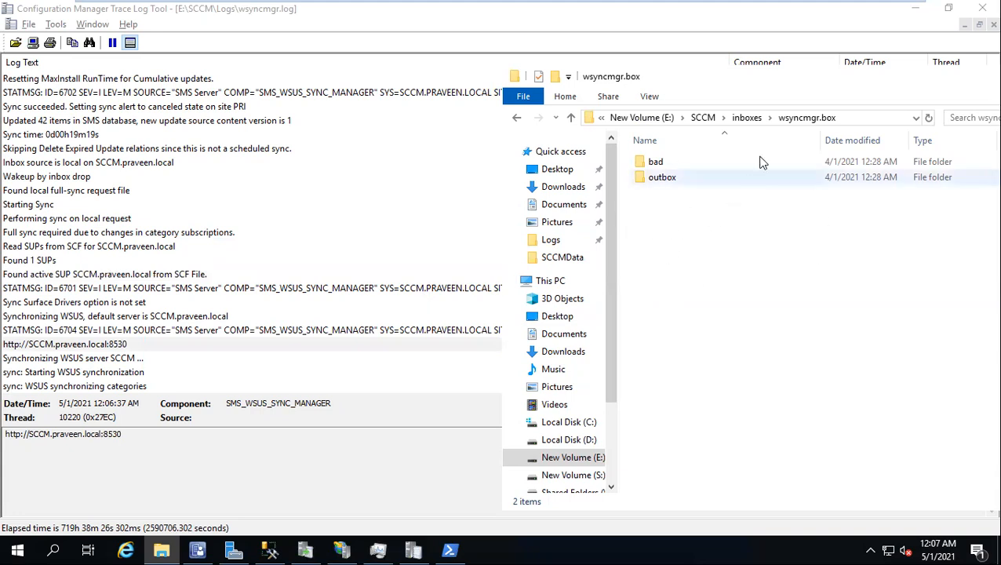
Return to Configuration Manager Trace Log Tool and examine the WSUS server, category and active SUP entries of the current sync.
{"action": "left_click", "coordinate": [226, 317]}
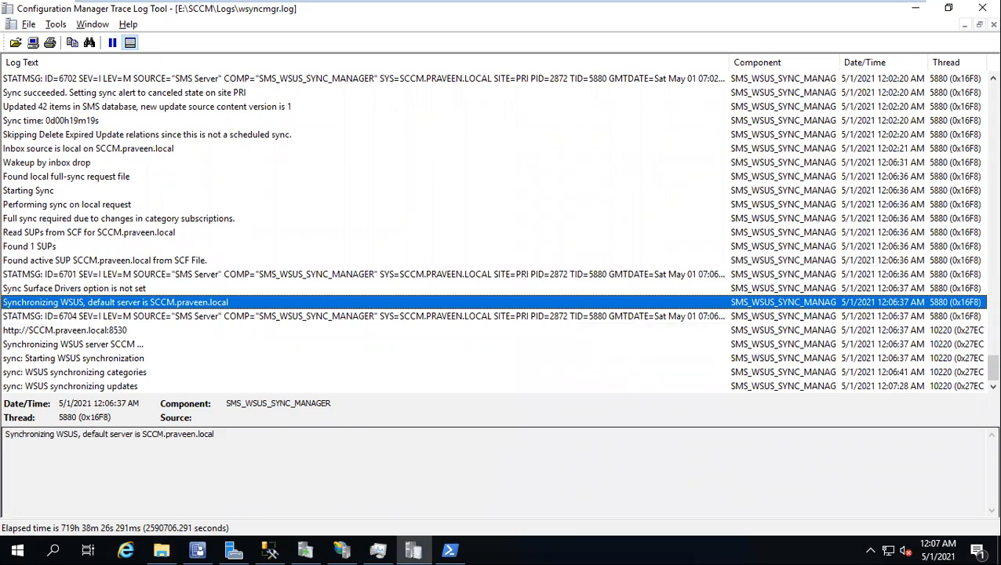
{"action": "left_click", "coordinate": [135, 374]}
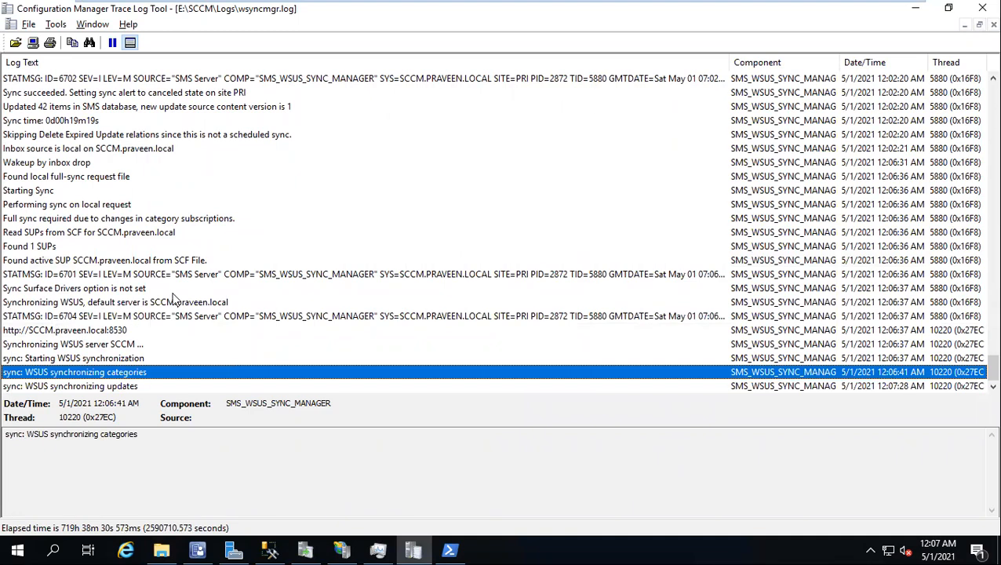
{"action": "scroll", "coordinate": [174, 298], "scroll_direction": "up", "scroll_amount": 4}
{"action": "scroll", "coordinate": [175, 299], "scroll_direction": "up", "scroll_amount": 10}
{"action": "left_click", "coordinate": [441, 260]}
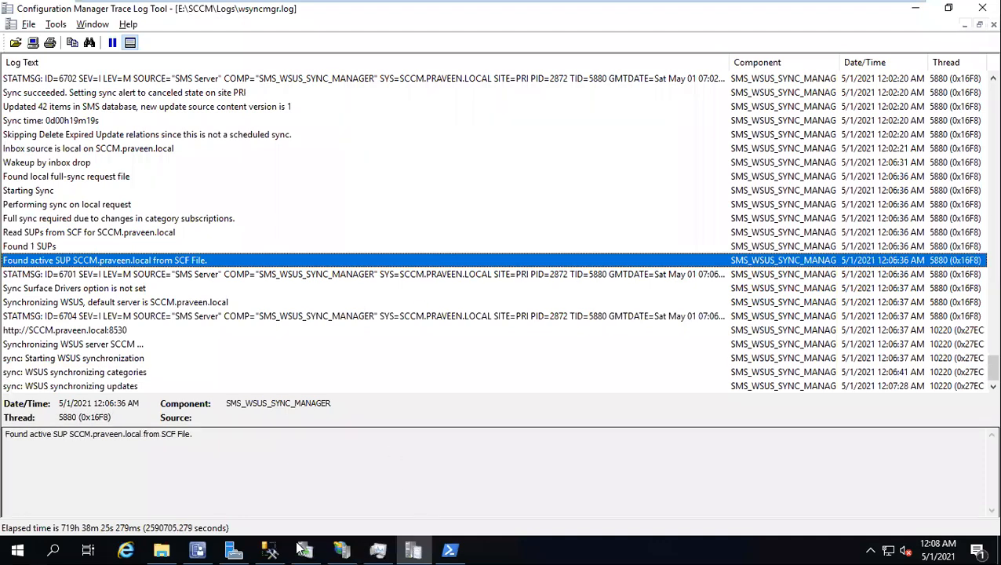
Switch to the Configuration Manager console, look through the All Software Updates list, and minimize the console.
{"action": "left_click", "coordinate": [197, 549]}
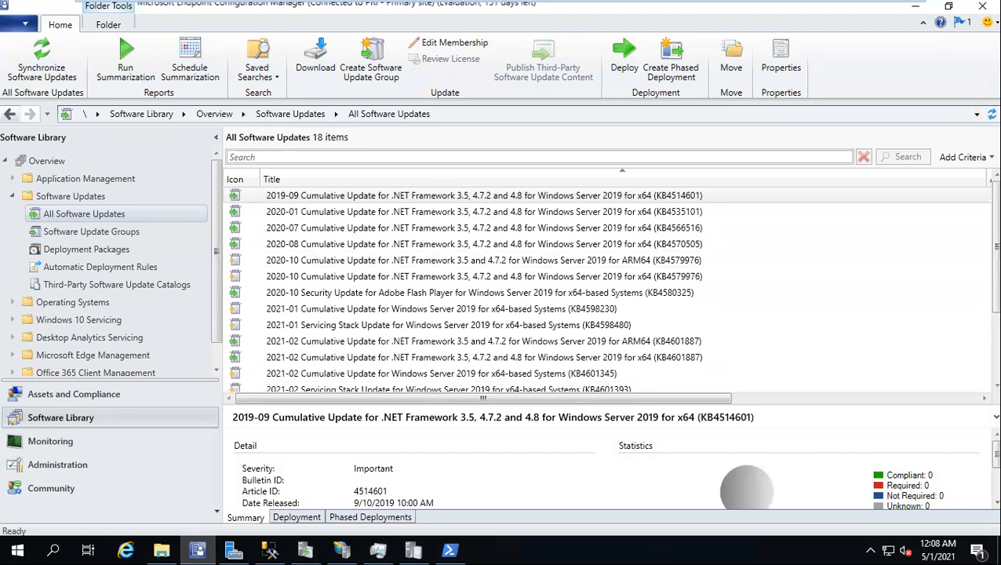
{"action": "scroll", "coordinate": [462, 312], "scroll_direction": "down", "scroll_amount": 2}
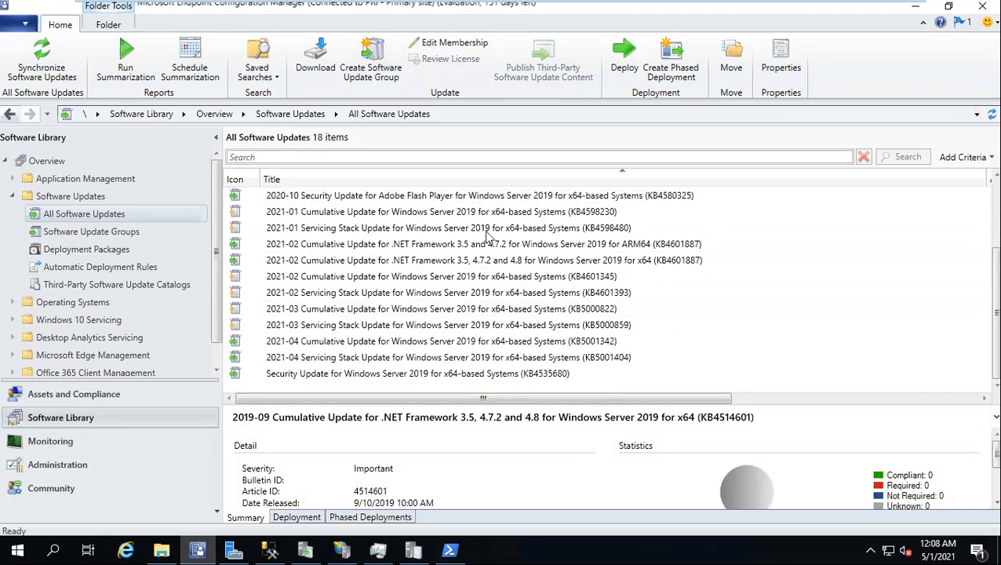
{"action": "scroll", "coordinate": [488, 233], "scroll_direction": "up", "scroll_amount": 1}
{"action": "scroll", "coordinate": [489, 233], "scroll_direction": "up", "scroll_amount": 1}
{"action": "scroll", "coordinate": [489, 232], "scroll_direction": "down", "scroll_amount": 2}
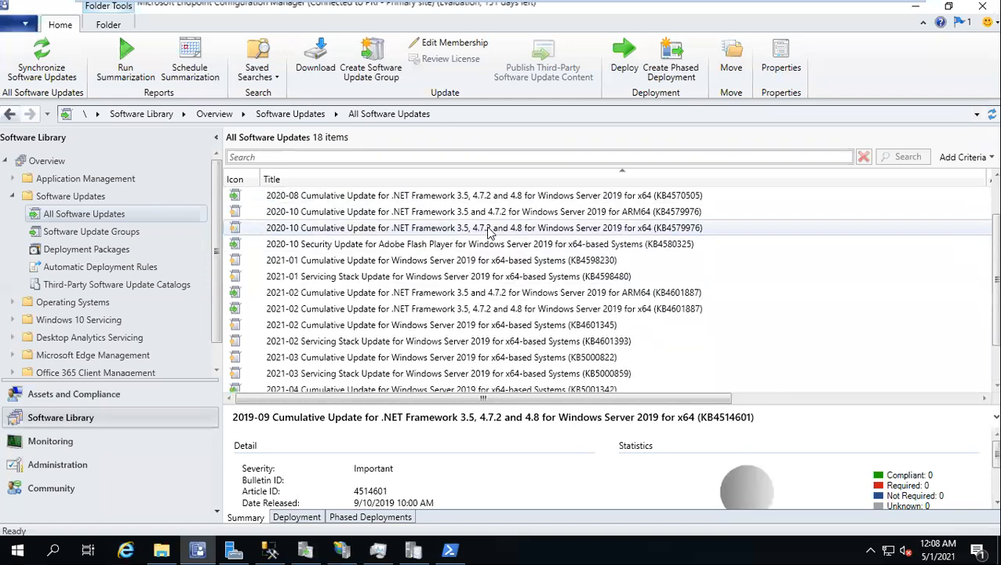
{"action": "scroll", "coordinate": [488, 233], "scroll_direction": "up", "scroll_amount": 2}
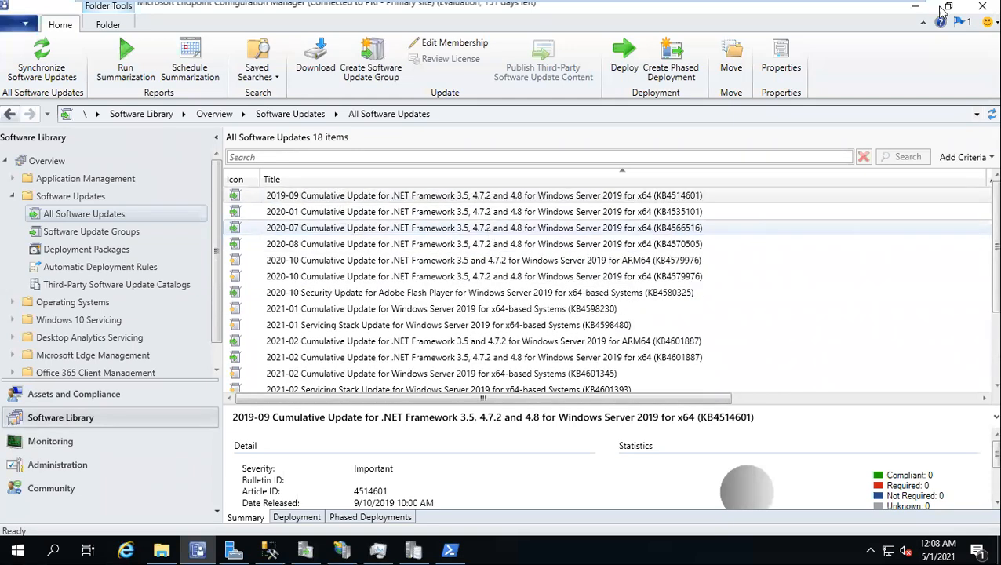
{"action": "left_click", "coordinate": [916, 7]}
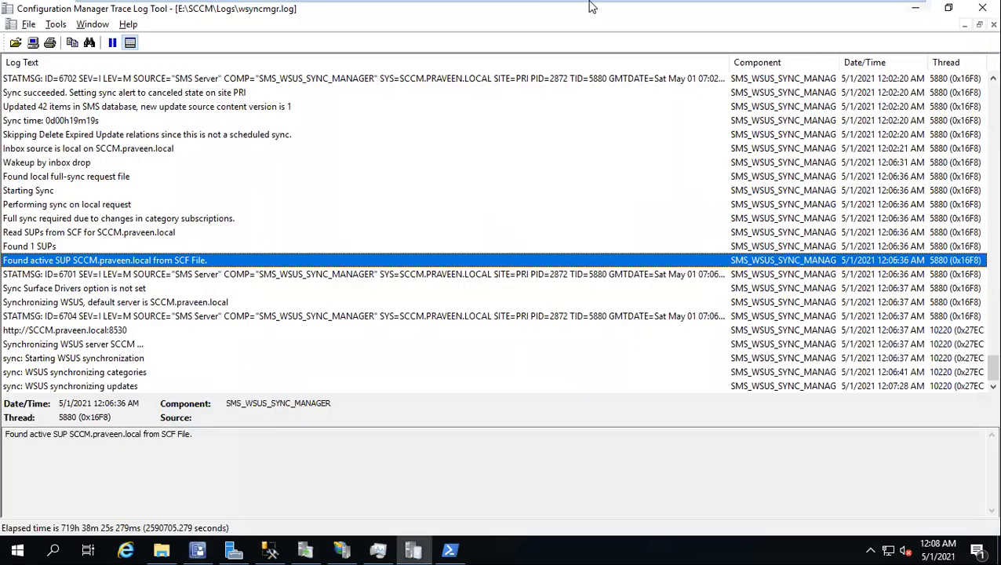
Check the newest wsyncmgr.log entry for the progress of the WSUS update synchronization.
{"action": "mouse_move", "coordinate": [590, 6]}
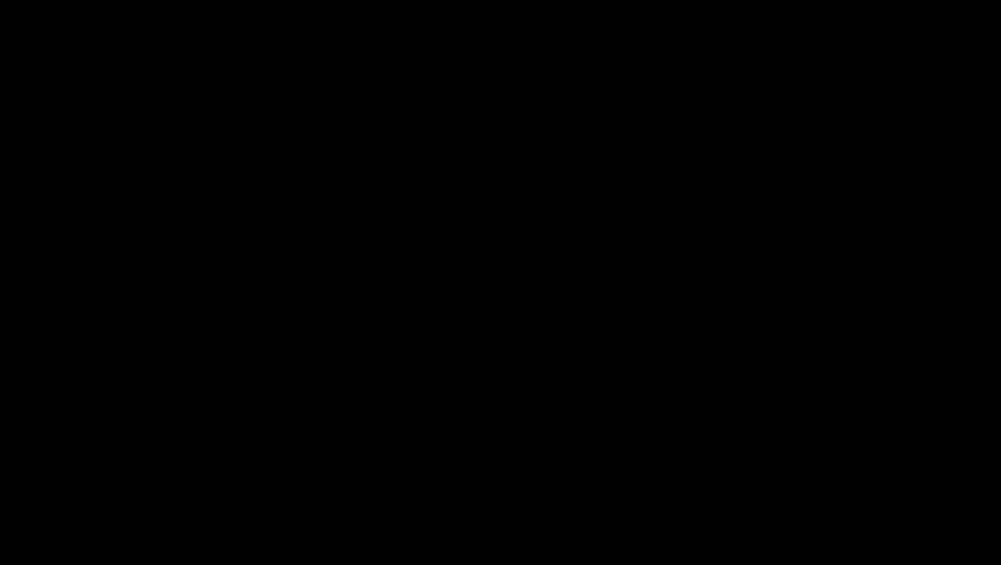
{"action": "left_click", "coordinate": [536, 327]}
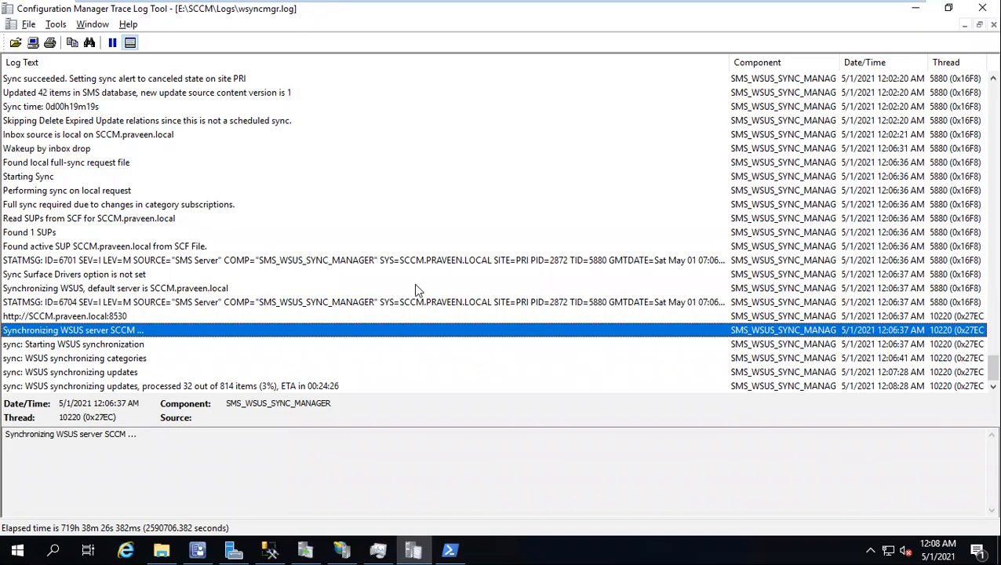
{"action": "left_click", "coordinate": [312, 385]}
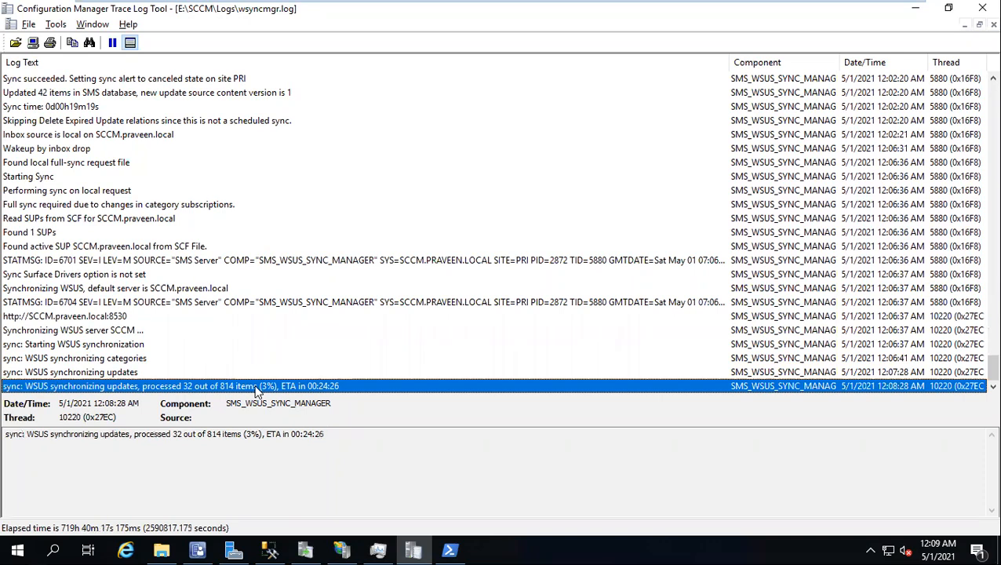
{"action": "scroll", "coordinate": [269, 369], "scroll_direction": "up", "scroll_amount": 6}
{"action": "scroll", "coordinate": [265, 392], "scroll_direction": "down", "scroll_amount": 6}
Check the synchronization status in the Update Services console and compare it with the latest wsyncmgr.log entries.
{"action": "left_click", "coordinate": [305, 550]}
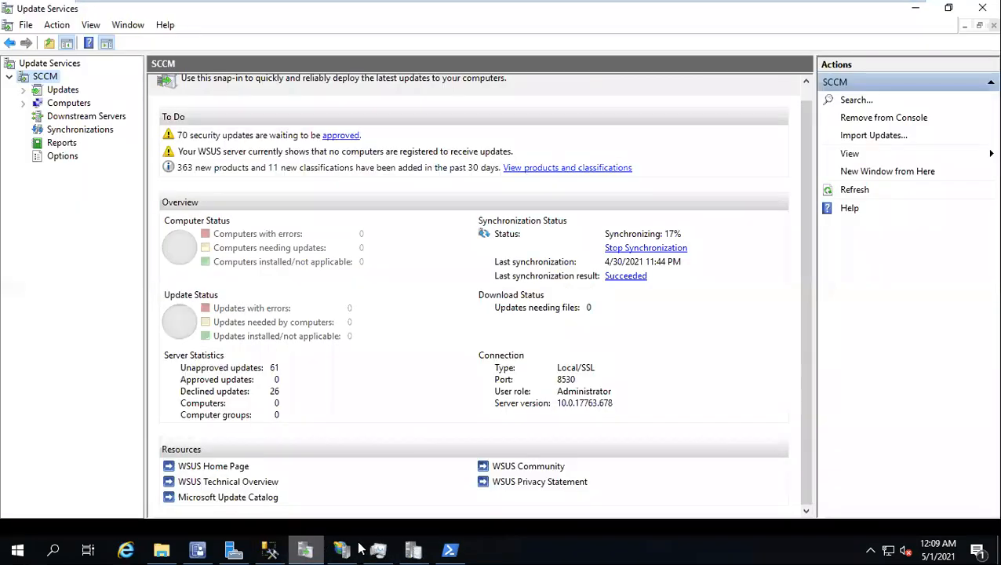
{"action": "key", "text": "alt+Tab"}
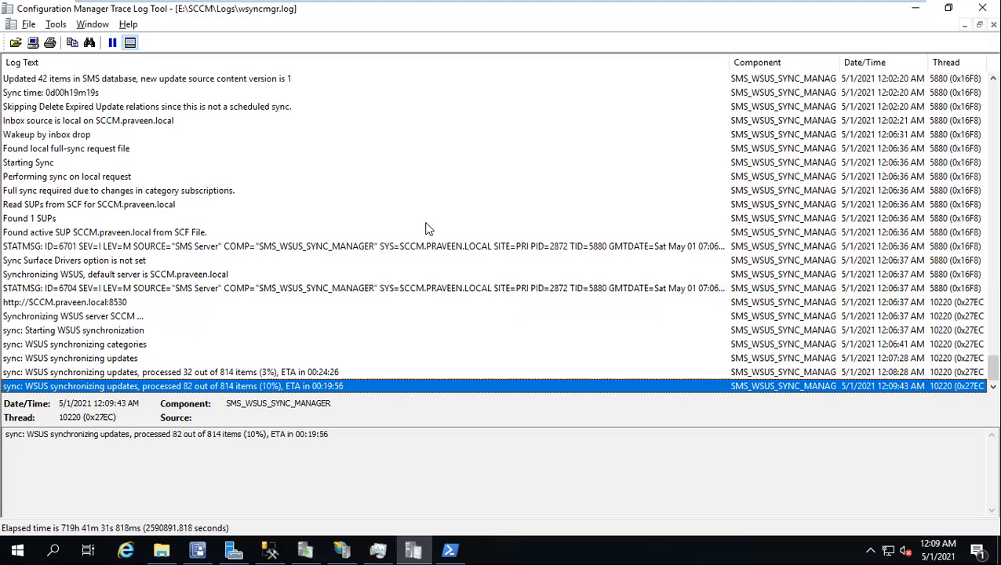
{"action": "left_click", "coordinate": [219, 359]}
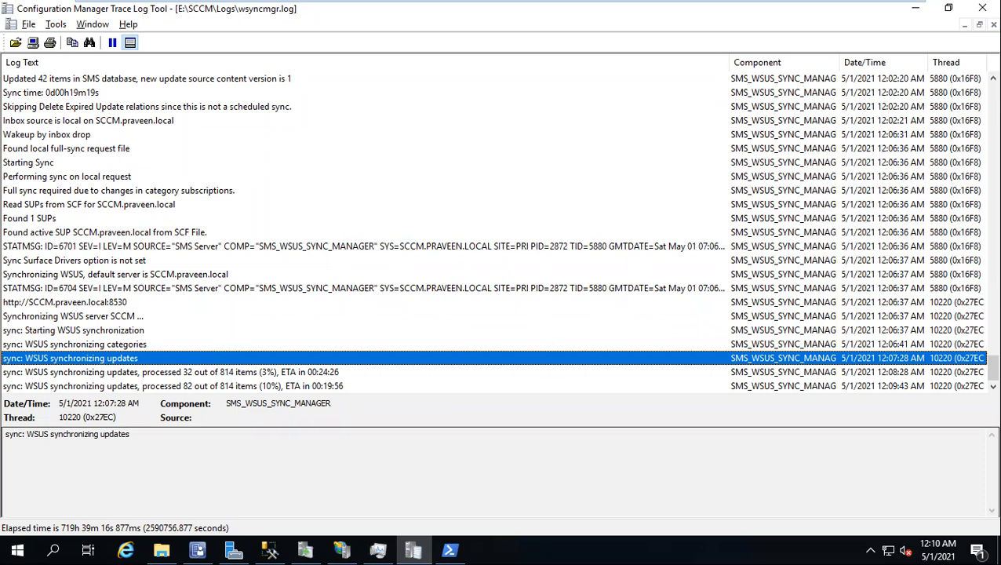
Go back to the Configuration Manager console and review the titles under All Software Updates during the sync.
{"action": "left_click", "coordinate": [197, 549]}
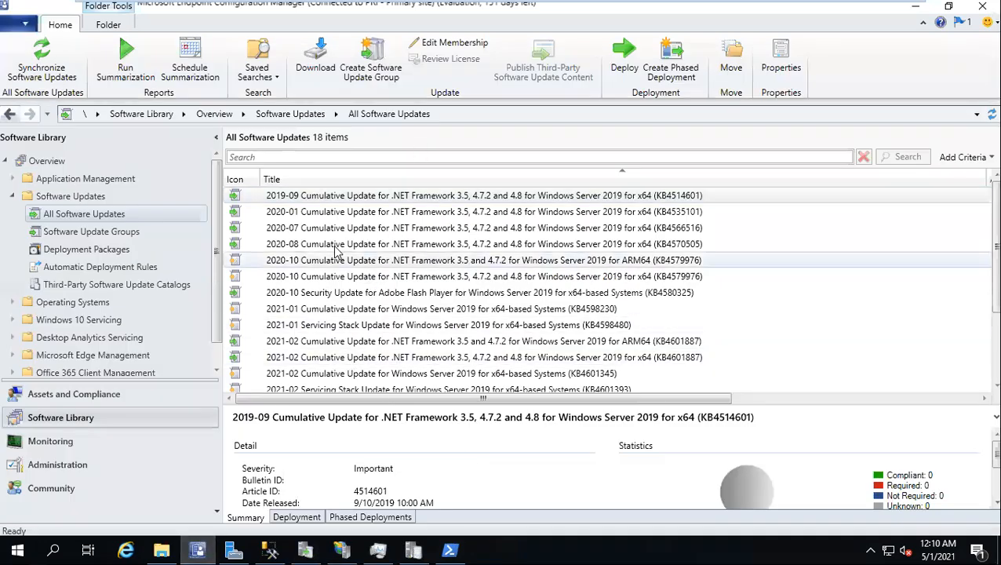
{"action": "scroll", "coordinate": [339, 259], "scroll_direction": "down", "scroll_amount": 2}
{"action": "scroll", "coordinate": [338, 250], "scroll_direction": "up", "scroll_amount": 2}
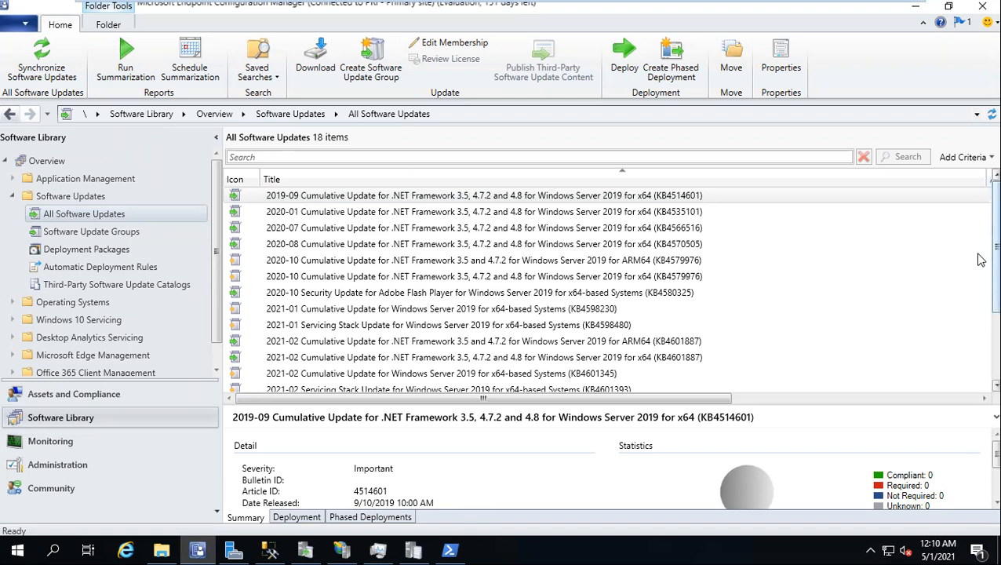
{"action": "scroll", "coordinate": [980, 296], "scroll_direction": "down", "scroll_amount": 2}
{"action": "scroll", "coordinate": [980, 296], "scroll_direction": "down", "scroll_amount": 1}
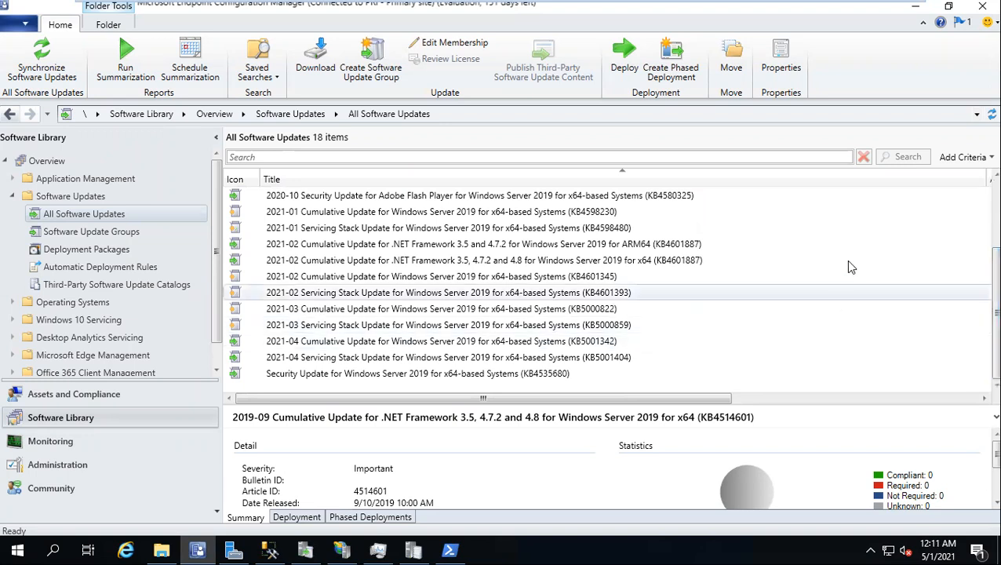
Look through the Windows Server 2019 update titles in the All Software Updates list again.
{"action": "scroll", "coordinate": [847, 263], "scroll_direction": "up", "scroll_amount": 2}
{"action": "scroll", "coordinate": [847, 263], "scroll_direction": "down", "scroll_amount": 2}
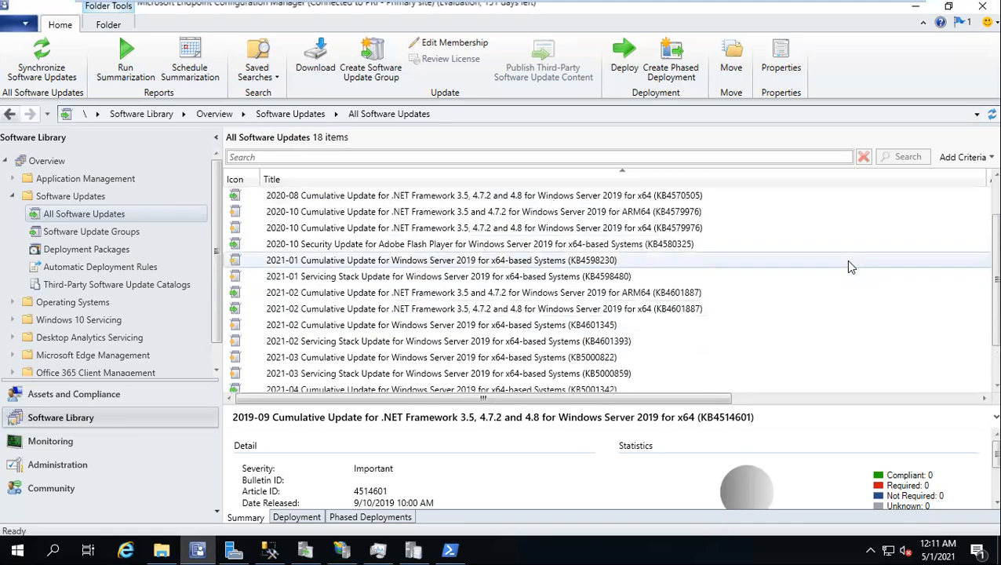
{"action": "scroll", "coordinate": [851, 267], "scroll_direction": "up", "scroll_amount": 2}
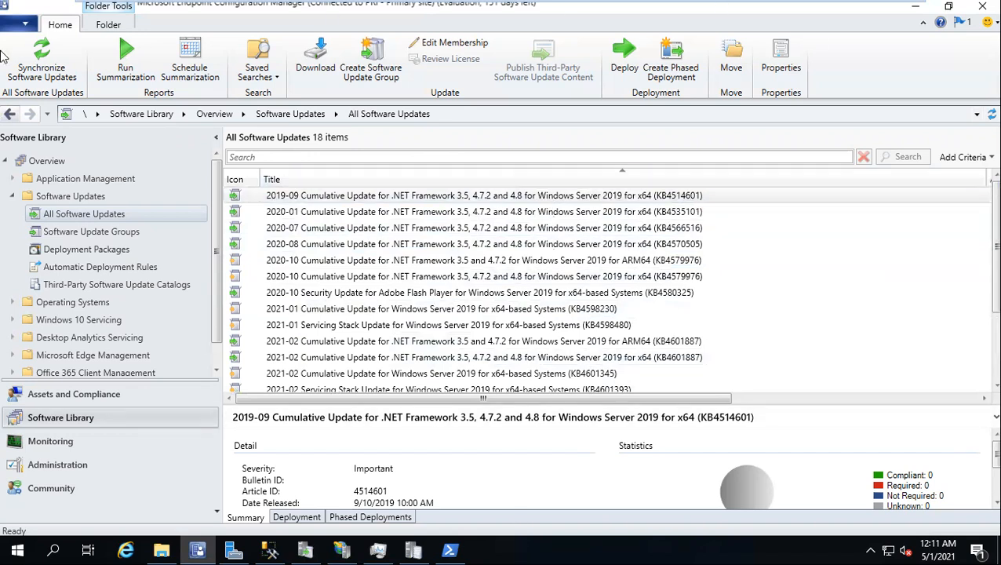
{"action": "mouse_move", "coordinate": [372, 6]}
{"action": "left_click_drag", "start_coordinate": [373, 6], "coordinate": [110, 6]}
Review the Devices list under Assets and Compliance, and return to All Software Updates in the Software Library.
{"action": "left_click", "coordinate": [89, 394]}
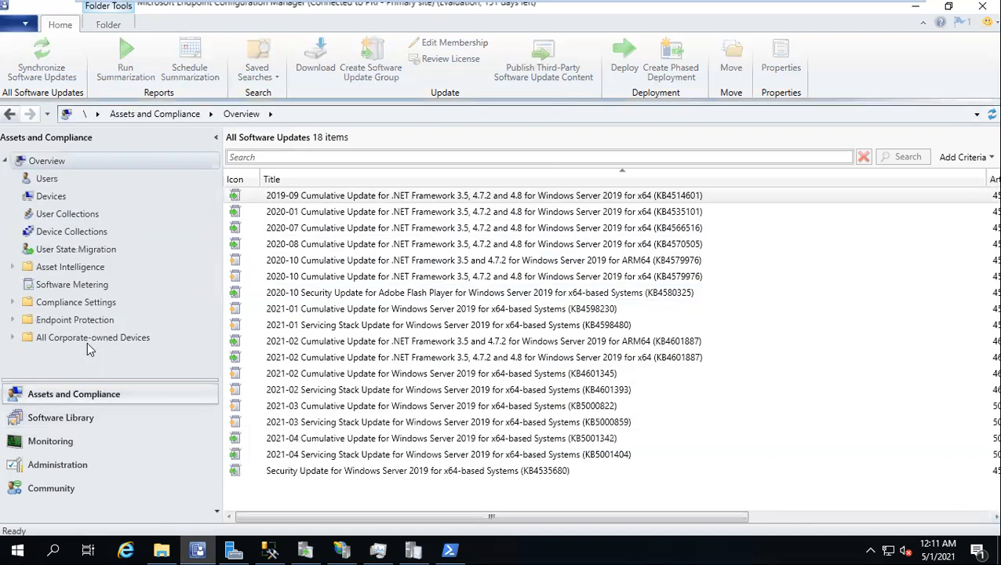
{"action": "left_click", "coordinate": [61, 199]}
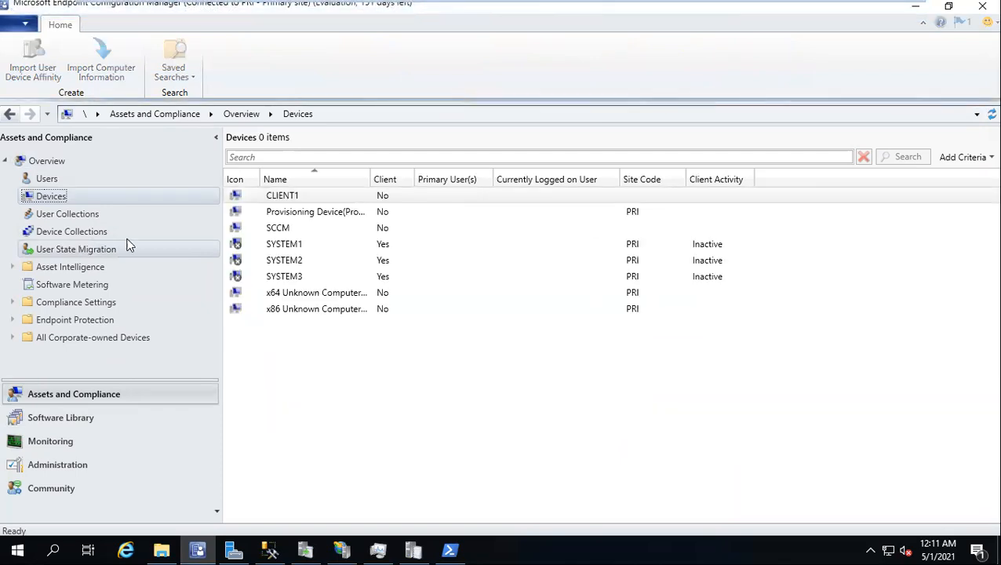
{"action": "left_click", "coordinate": [50, 417]}
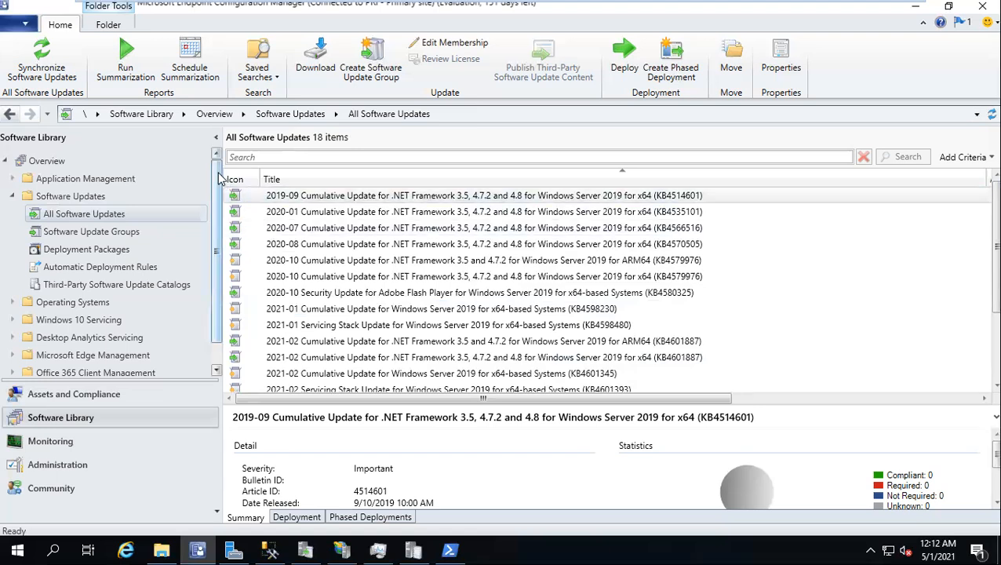
{"action": "scroll", "coordinate": [219, 270], "scroll_direction": "down", "scroll_amount": 1}
{"action": "scroll", "coordinate": [223, 169], "scroll_direction": "up", "scroll_amount": 1}
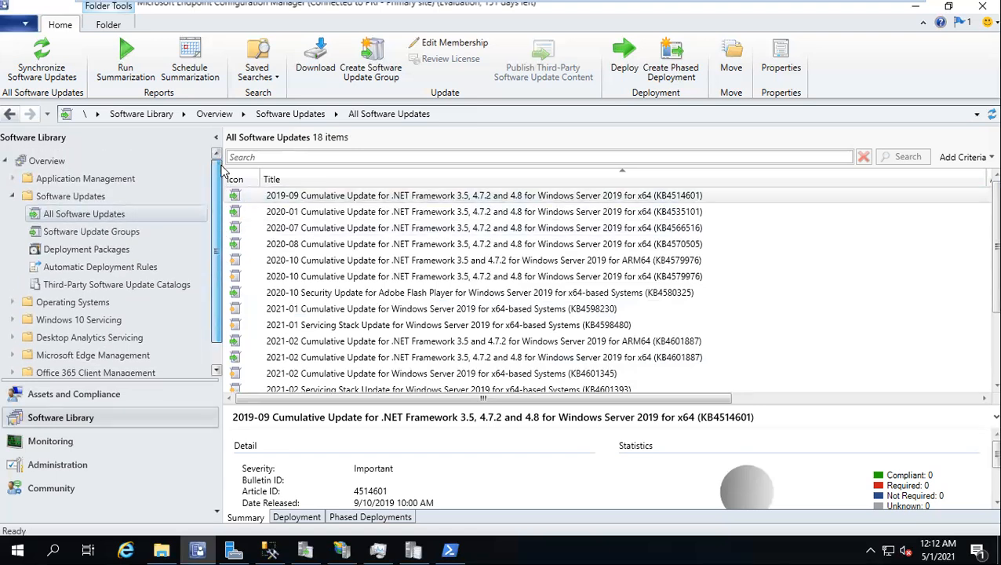
{"action": "scroll", "coordinate": [222, 171], "scroll_direction": "down", "scroll_amount": 1}
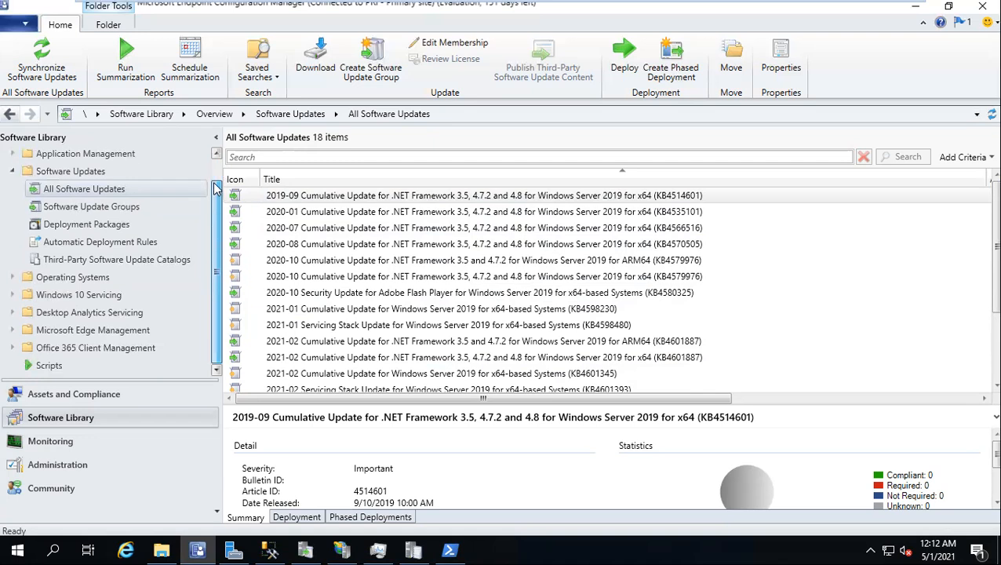
{"action": "scroll", "coordinate": [219, 181], "scroll_direction": "up", "scroll_amount": 1}
{"action": "scroll", "coordinate": [224, 220], "scroll_direction": "down", "scroll_amount": 1}
Switch to Configuration Manager Trace Log Tool and check the newest wsyncmgr.log entries for the update synchronization progress.
{"action": "left_click", "coordinate": [414, 550]}
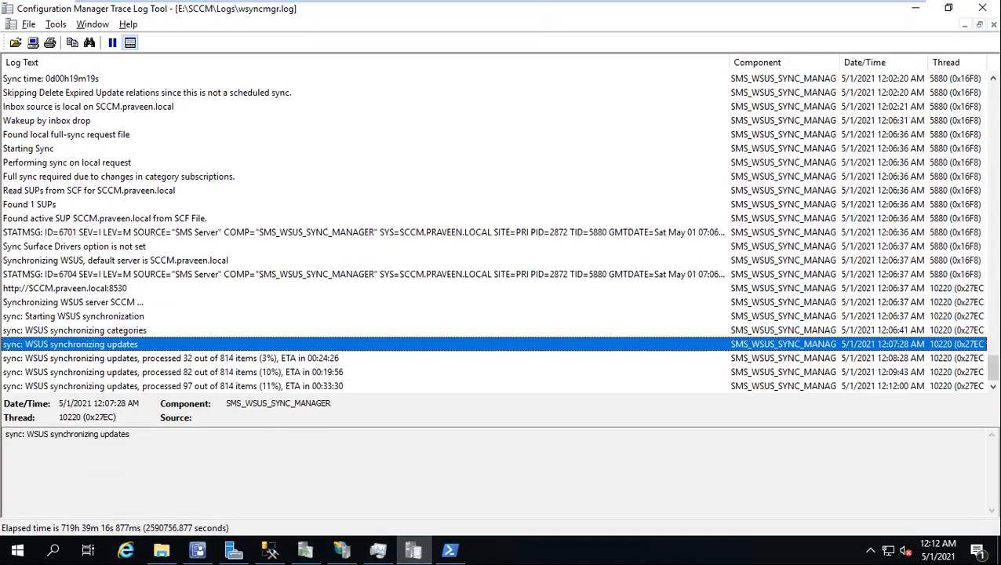